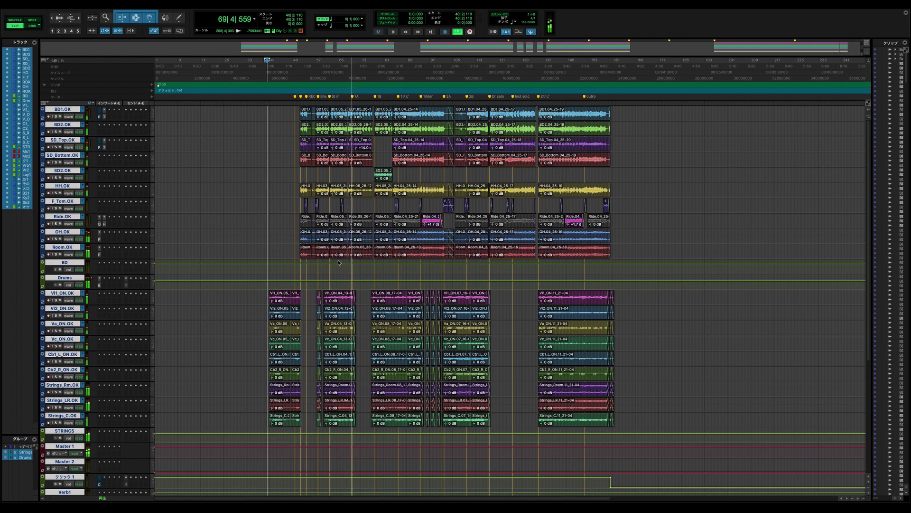
Play the arrangement from bar 144 through to the end of the outro and stop playback.
click(562, 77)
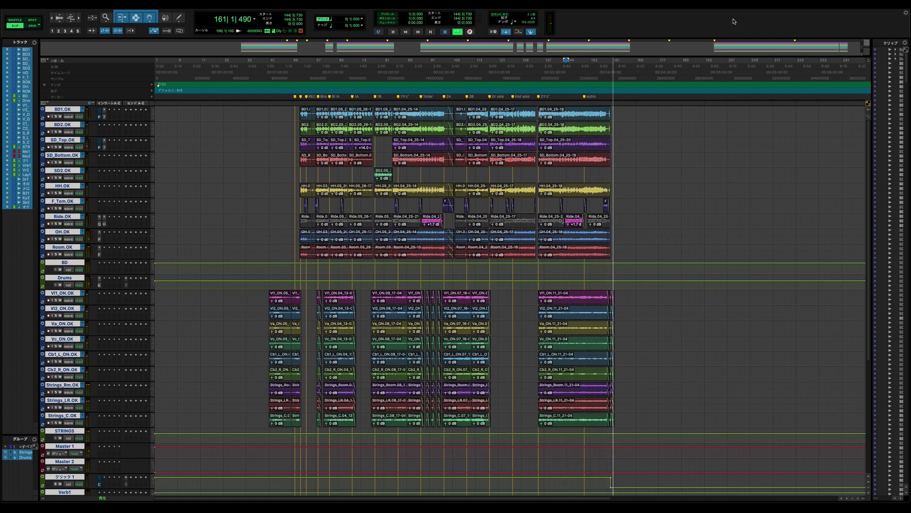
key(space)
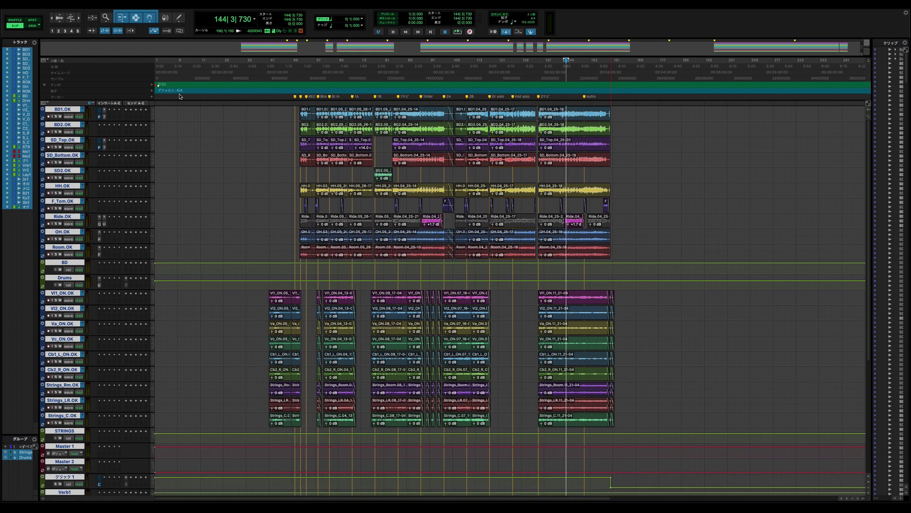
Review the Drums group's type and member tracks in the group settings, and close them unchanged.
click(211, 117)
click(72, 111)
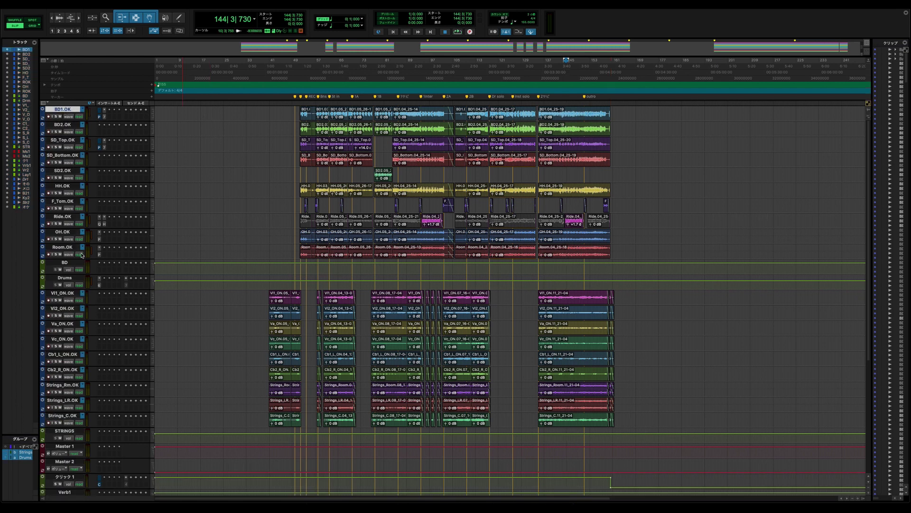
click(25, 455)
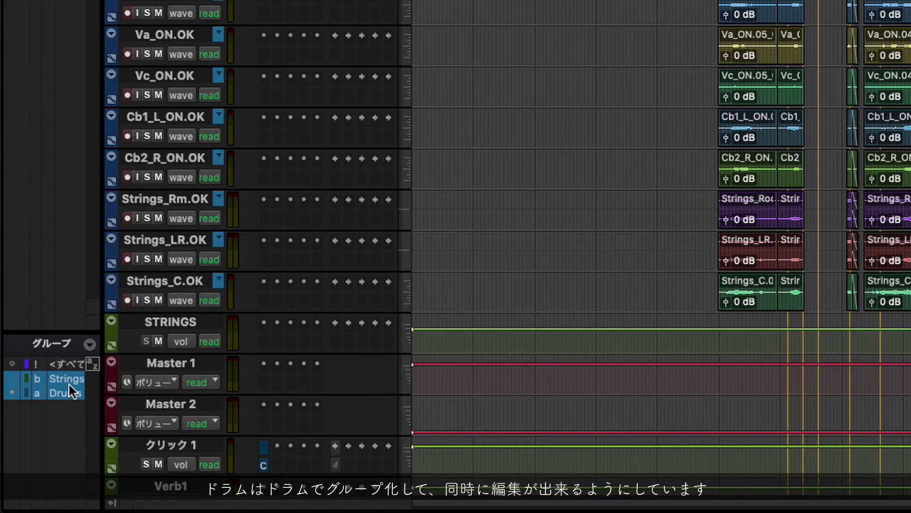
right_click(66, 395)
click(98, 426)
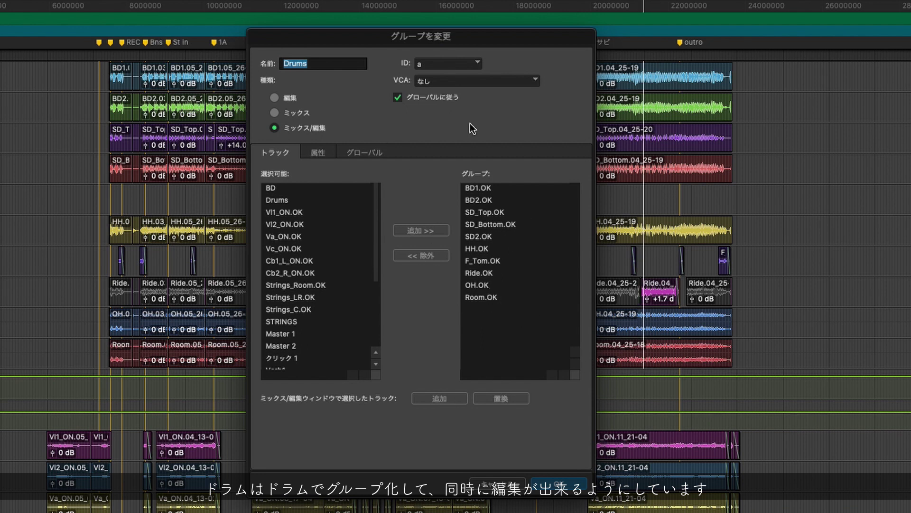
key(Return)
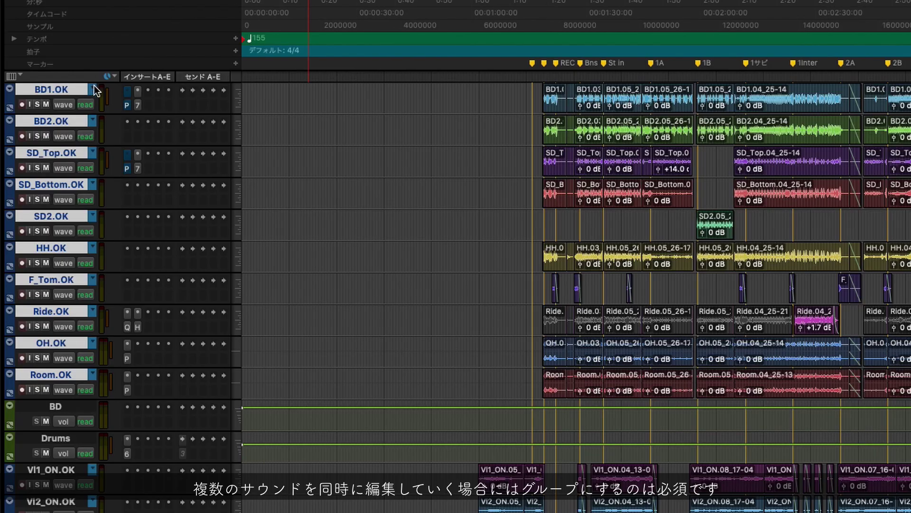
Switch the grouped drum tracks to playlist BD1.04, then to BD1.03, and look through that take.
click(94, 85)
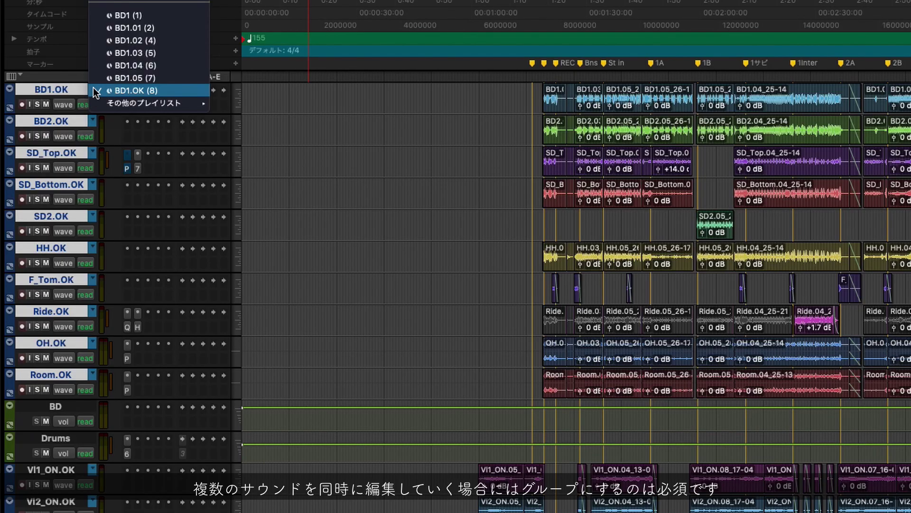
click(124, 68)
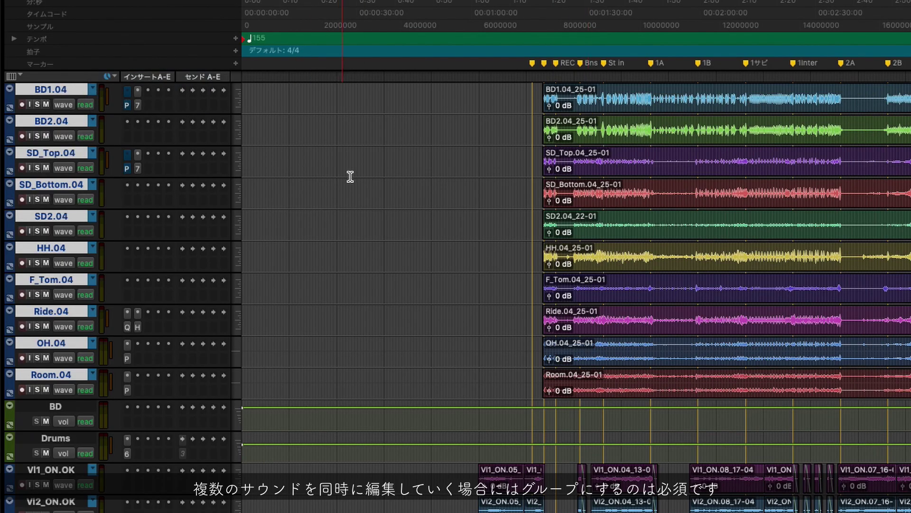
click(93, 89)
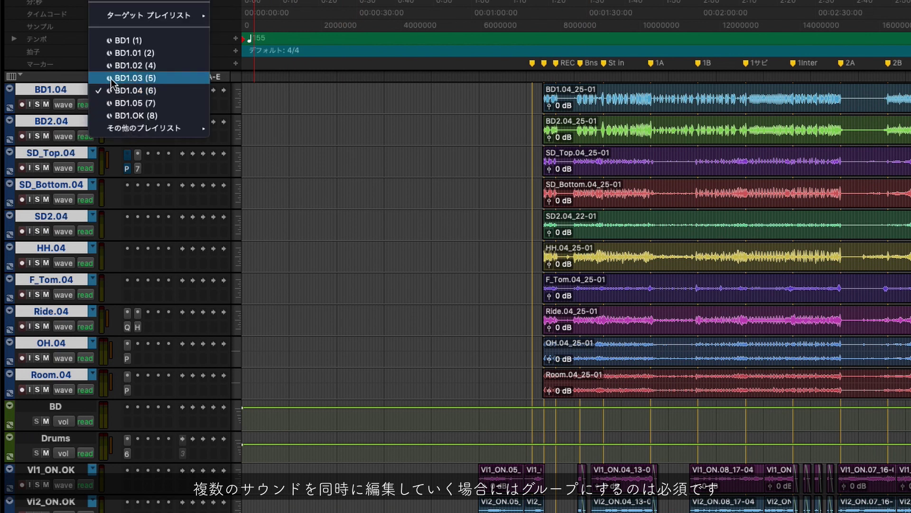
click(112, 78)
scroll(591, 207, right, 10)
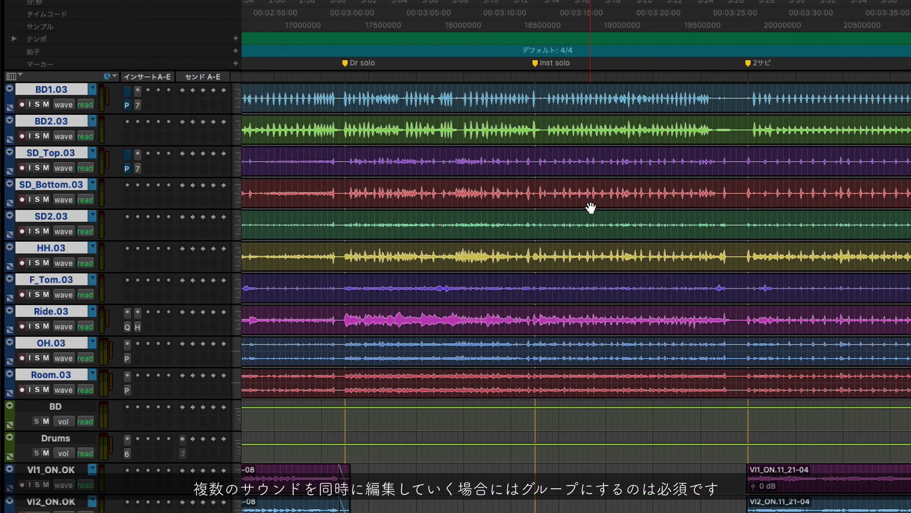
scroll(591, 206, left, 10)
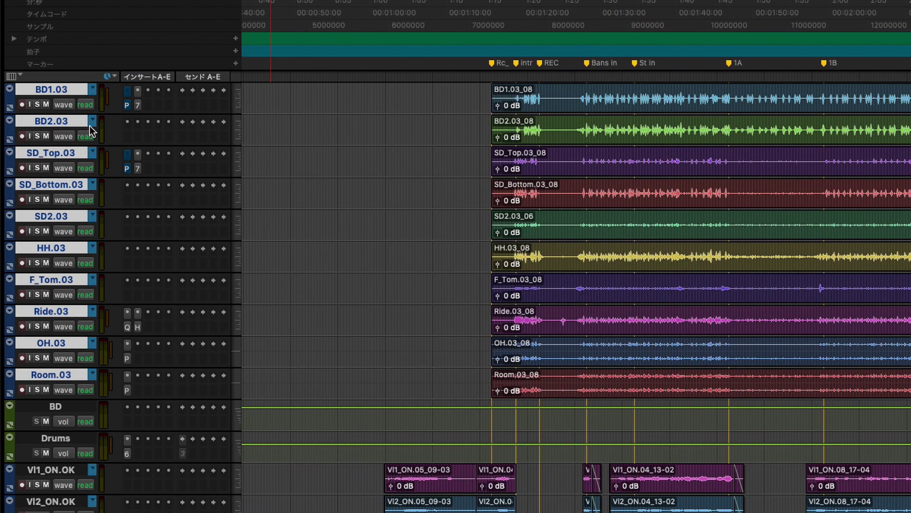
scroll(621, 120, right, 8)
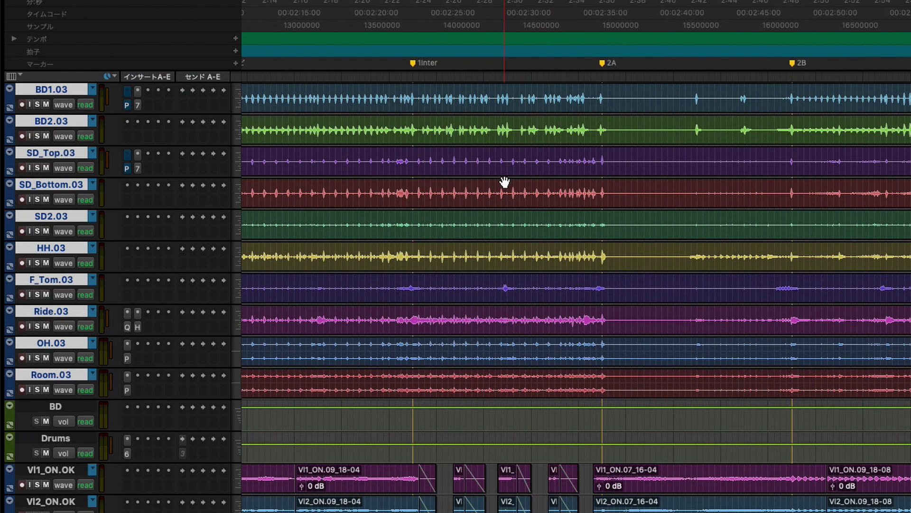
scroll(509, 183, left, 10)
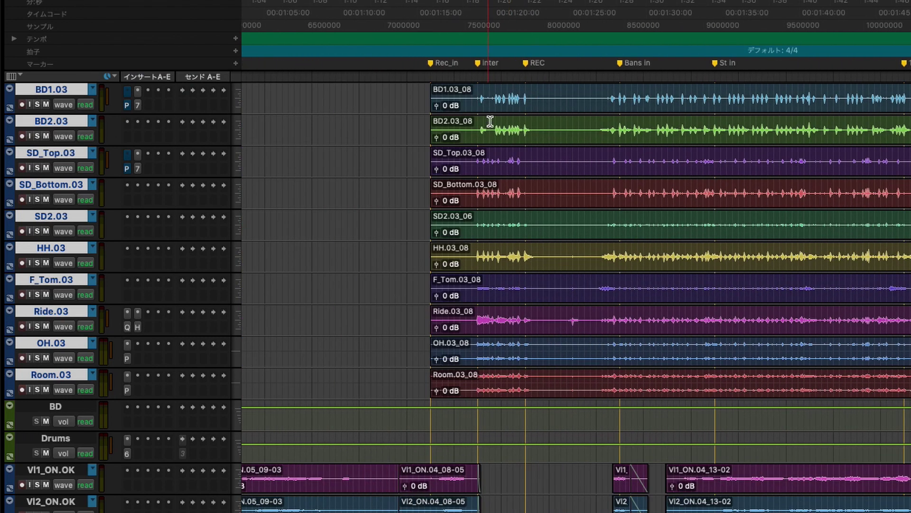
Copy the grouped drum phrase between the Inter and REC markers from playlist BD1.03 into the BD1.OK playlist.
drag(474, 99, 533, 108)
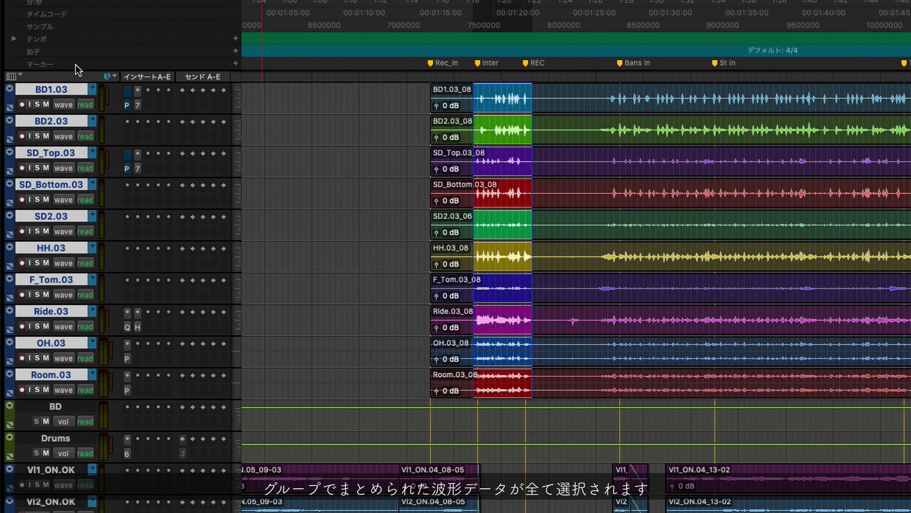
click(92, 89)
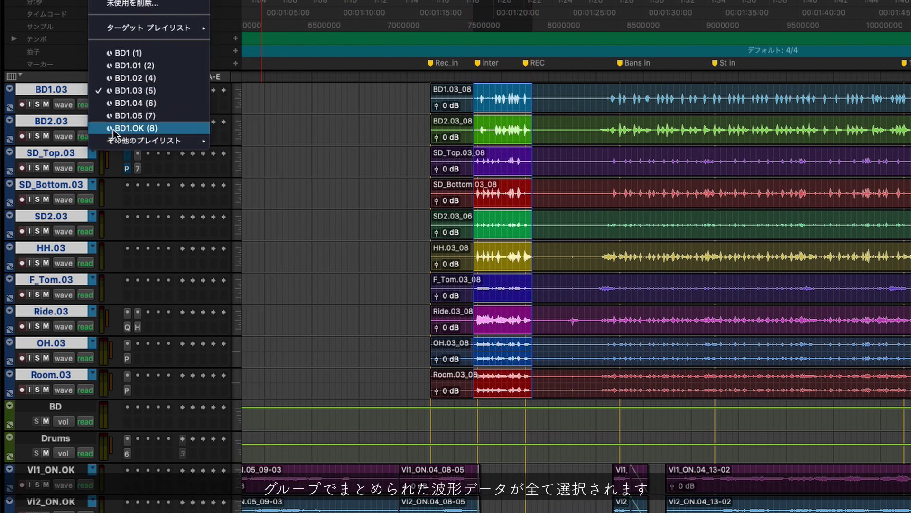
click(138, 126)
key(super+v)
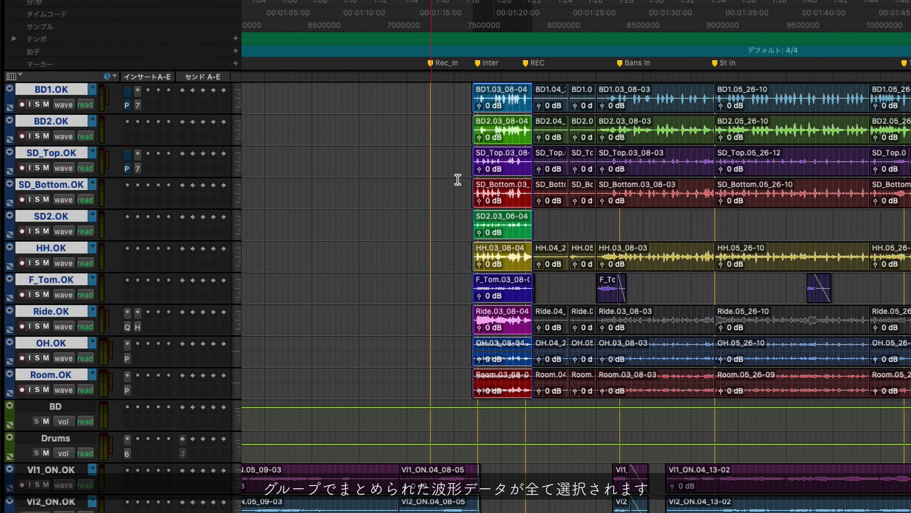
key(super+])
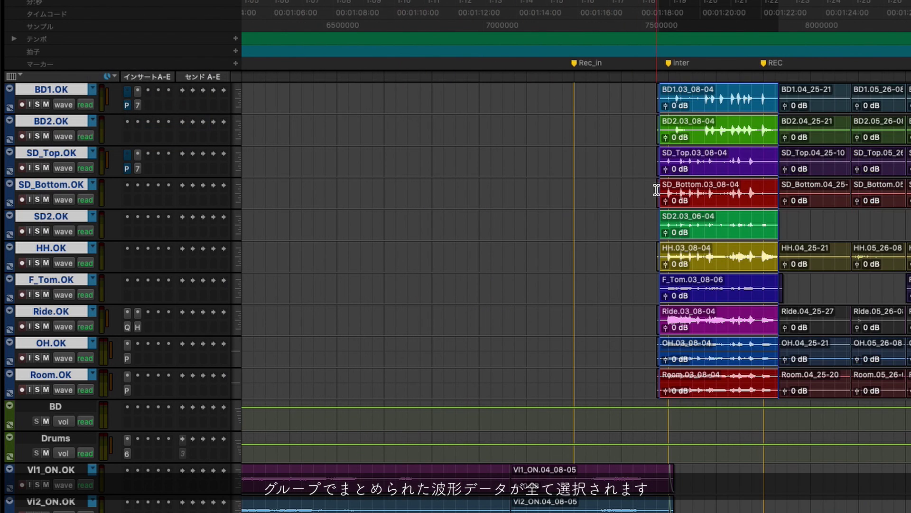
key(space)
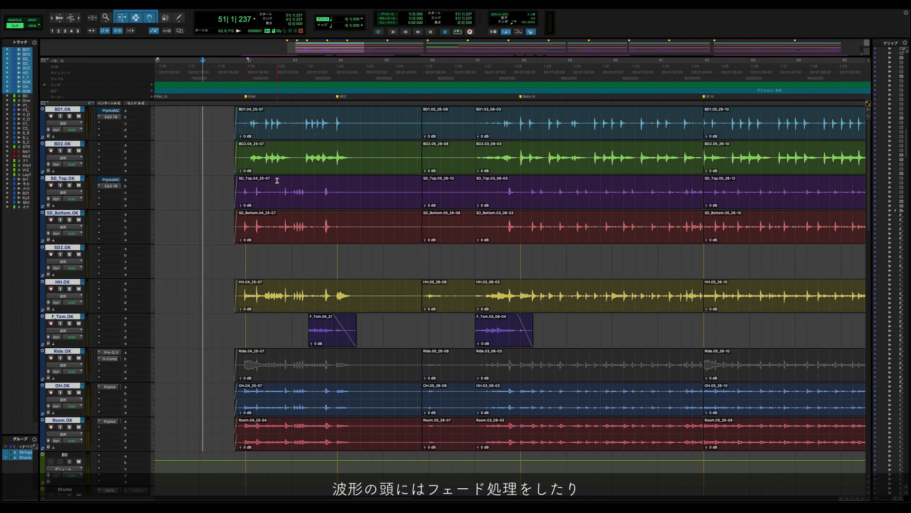
Crossfade the grouped drum clips at their joint at bar 57 and inspect the joint up close.
scroll(369, 204, right, 3)
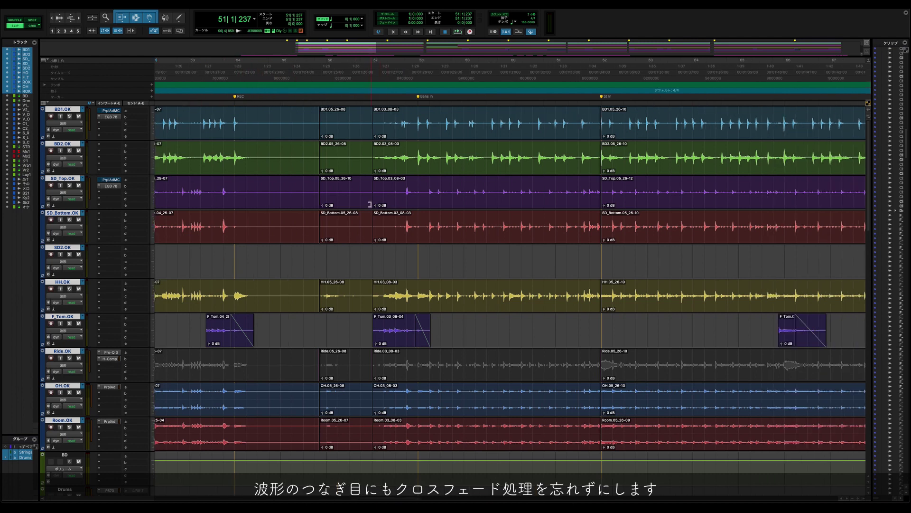
scroll(444, 261, right, 6)
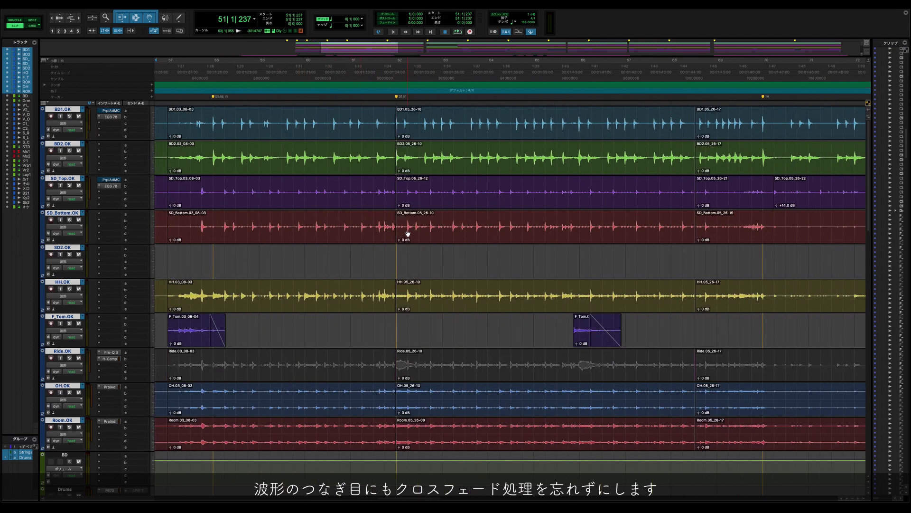
scroll(240, 235, left, 3)
click(291, 241)
key(super+bracketright)
key(super+bracketright)
key(super+bracketright)
key(super+bracketright)
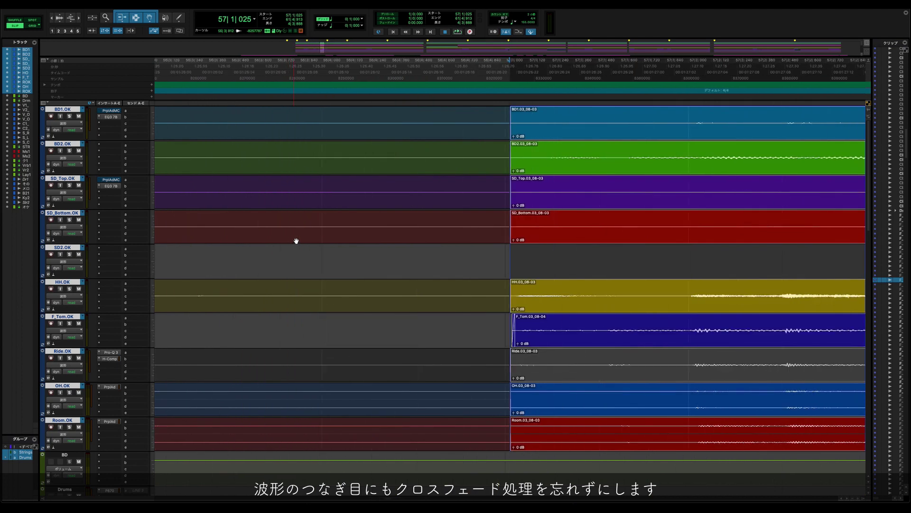
key(ctrl+super+f)
key(super+bracketright)
key(super+bracketright)
key(super+bracketright)
key(super+bracketright)
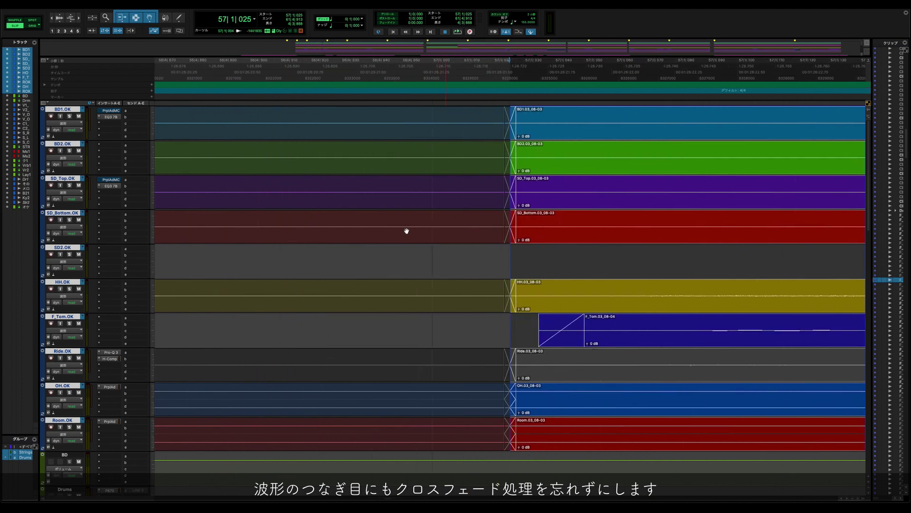
Examine how the F_Tom.OK track is cut down to short faded clips around the tom hits.
key(super+bracketleft)
key(super+bracketleft)
key(super+bracketleft)
key(super+bracketleft)
key(super+bracketleft)
key(super+bracketleft)
key(super+bracketleft)
key(super+bracketleft)
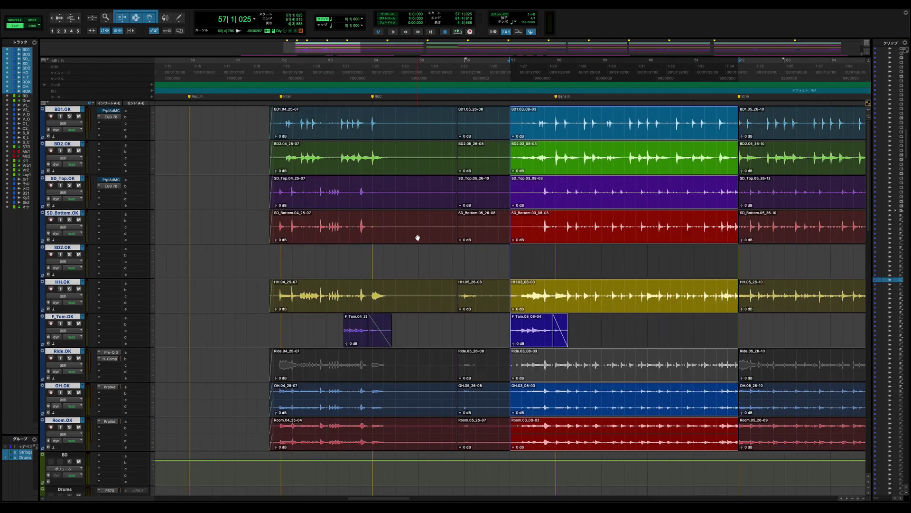
click(331, 319)
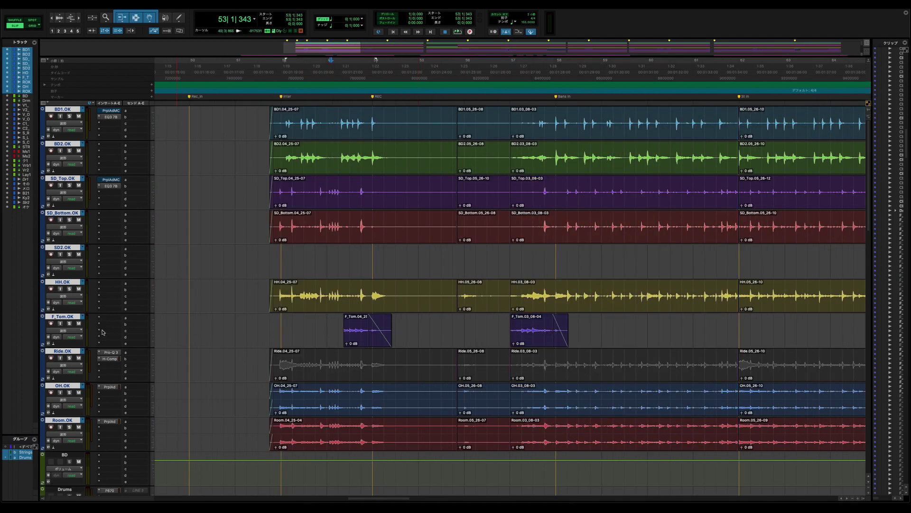
scroll(316, 340, right, 3)
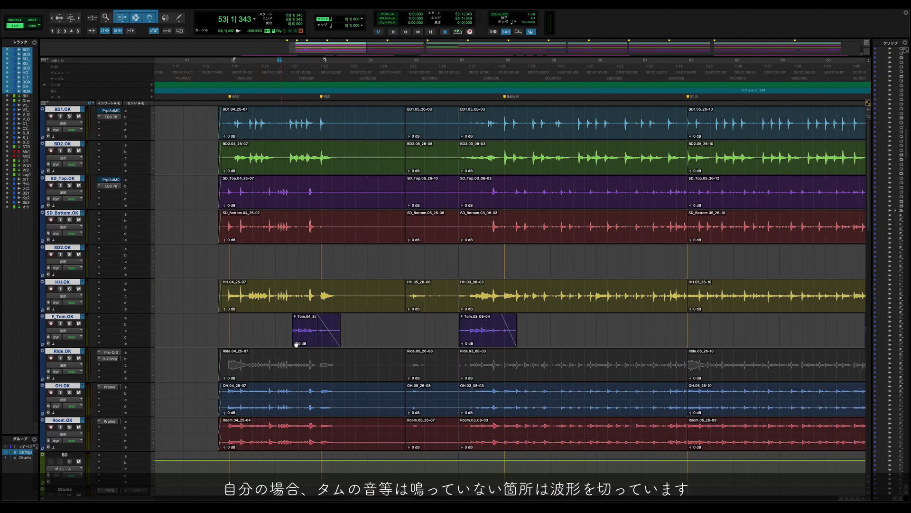
scroll(282, 323, right, 3)
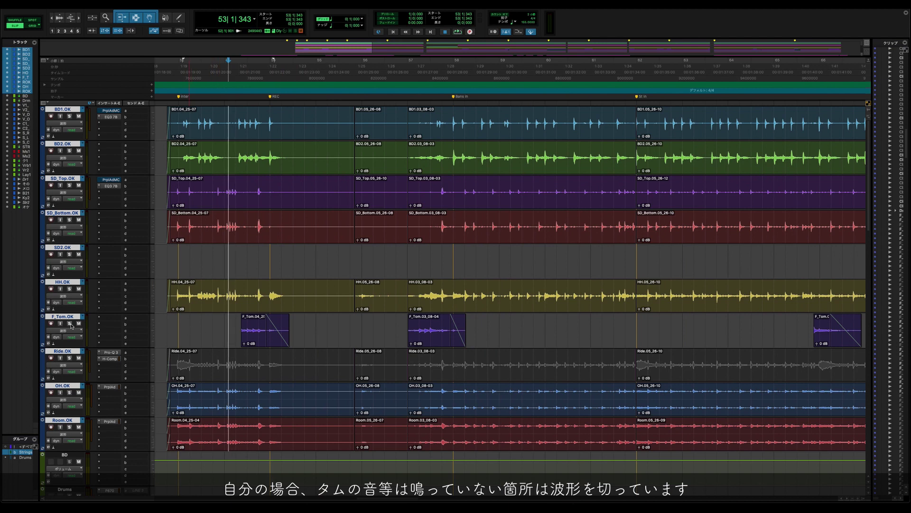
key(super+bracketleft)
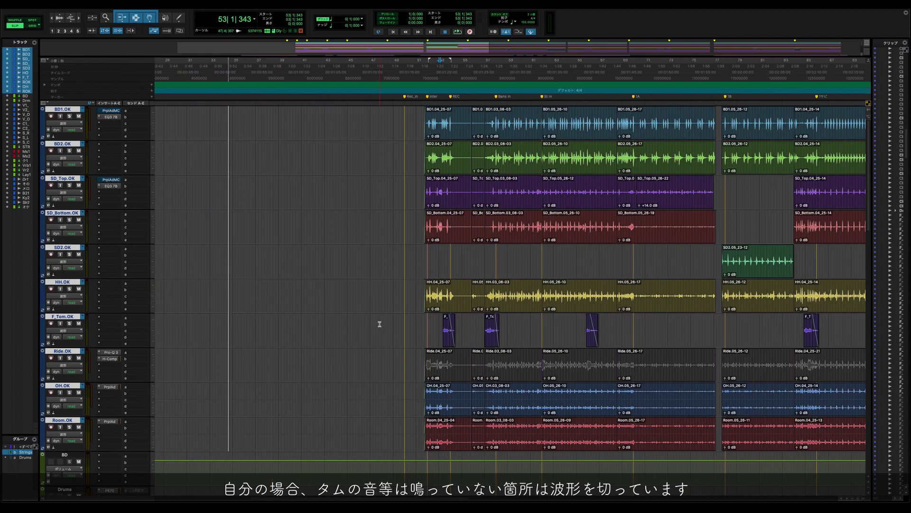
Select the snare top clip just after the 1A marker and inspect its clip gain control.
scroll(499, 279, right, 10)
click(504, 275)
key(super+bracketright)
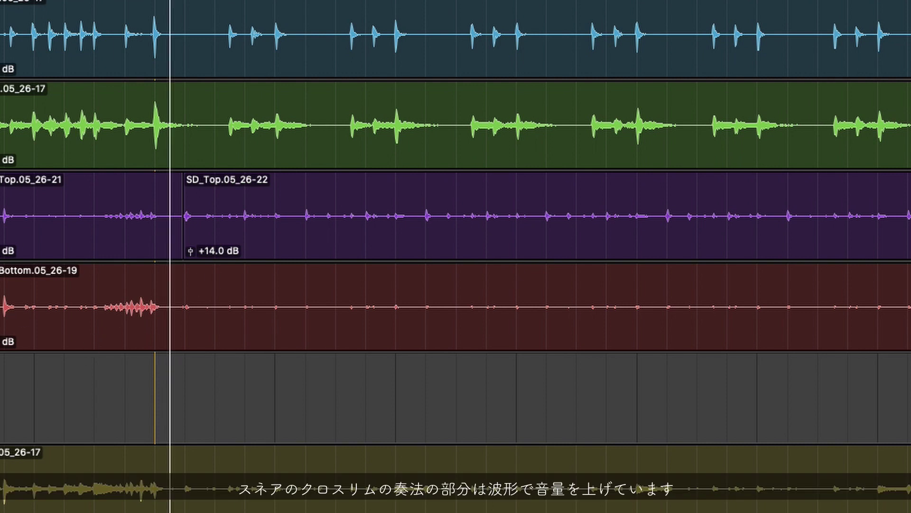
click(323, 226)
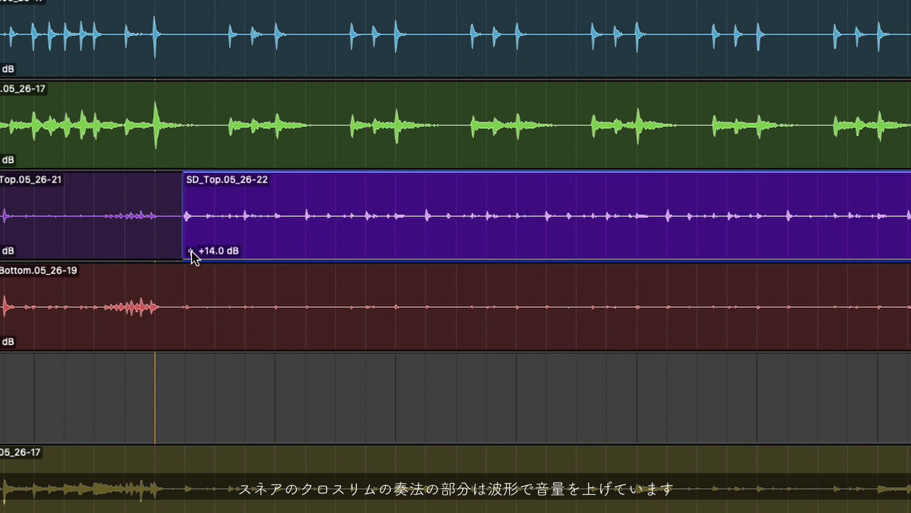
drag(191, 252, 190, 253)
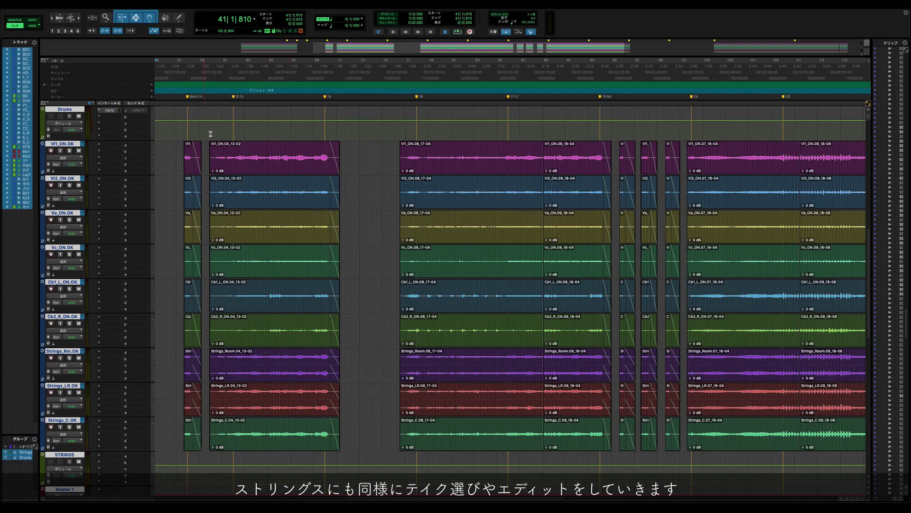
Switch the grouped string tracks to playlist VI1_ON.10, return them to VI1_ON.OK, and look over the edited clips.
click(82, 142)
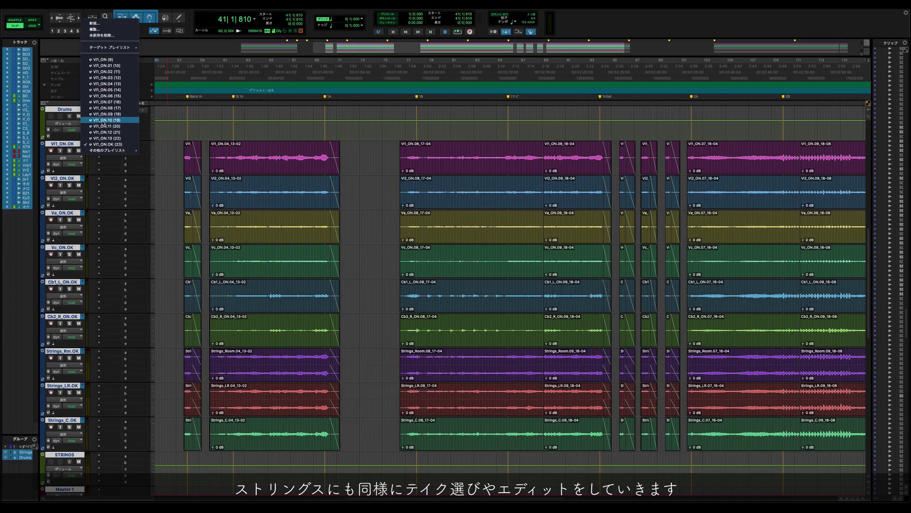
click(104, 121)
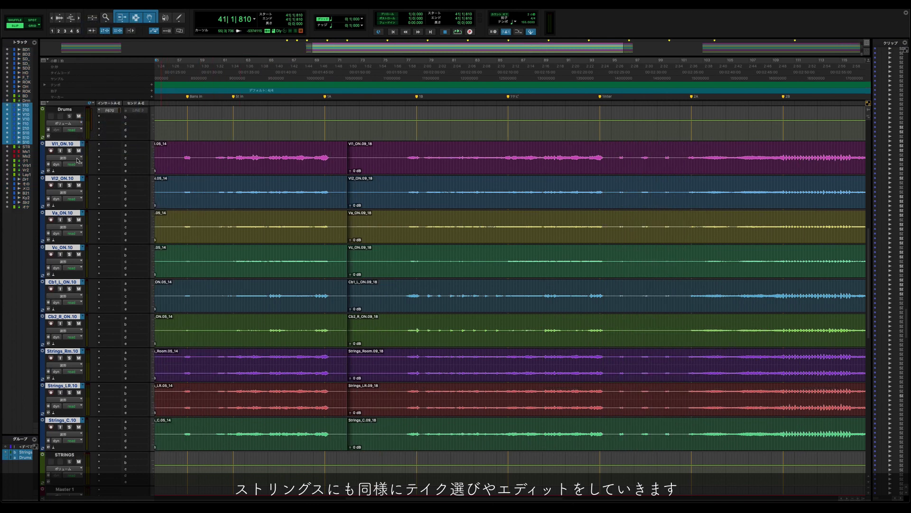
click(85, 145)
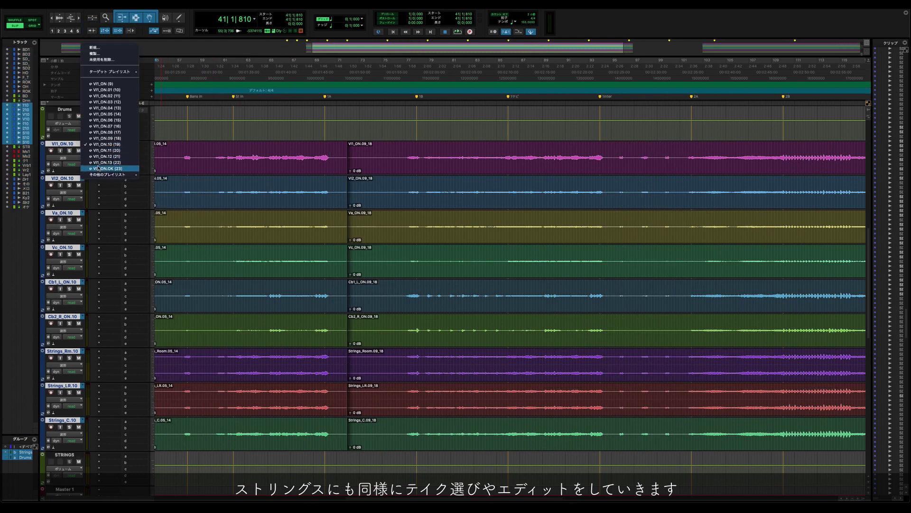
click(297, 223)
scroll(356, 258, left, 6)
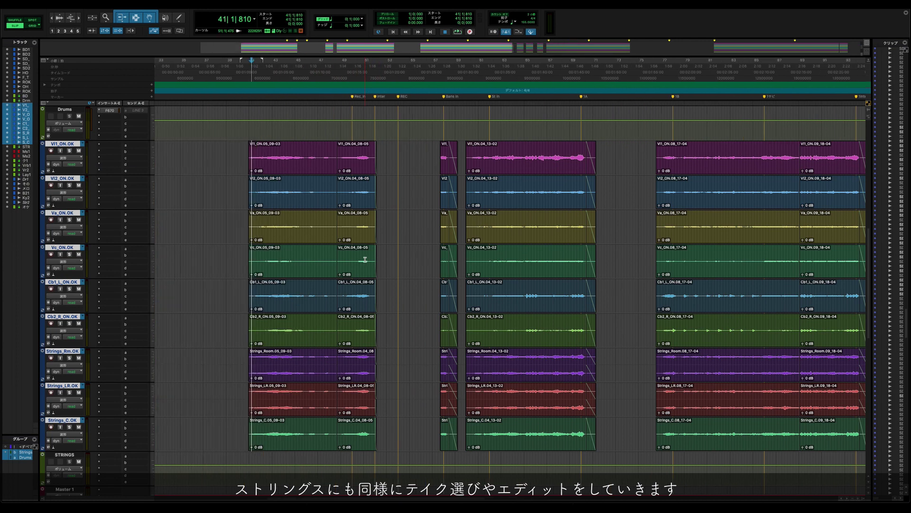
key(super+bracketright)
scroll(363, 205, left, 2)
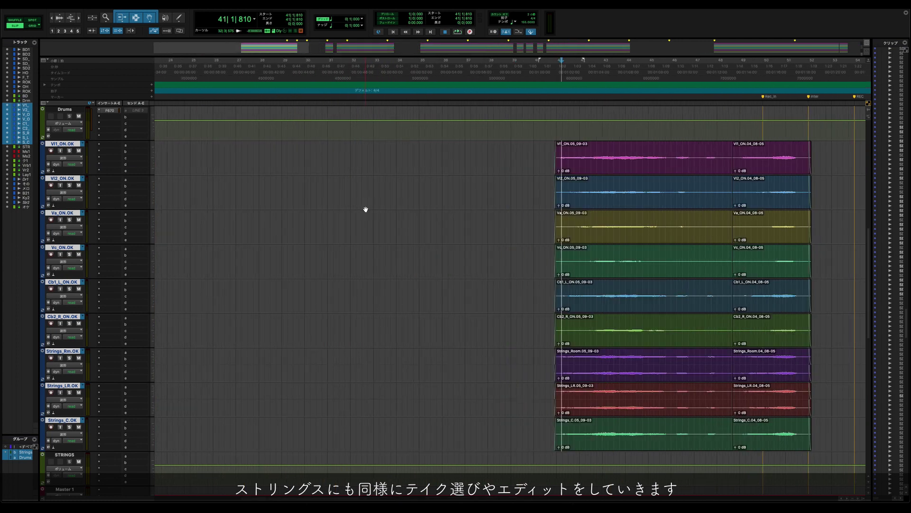
Look over the edited string clips further along the timeline.
scroll(418, 192, right, 4)
scroll(420, 189, right, 4)
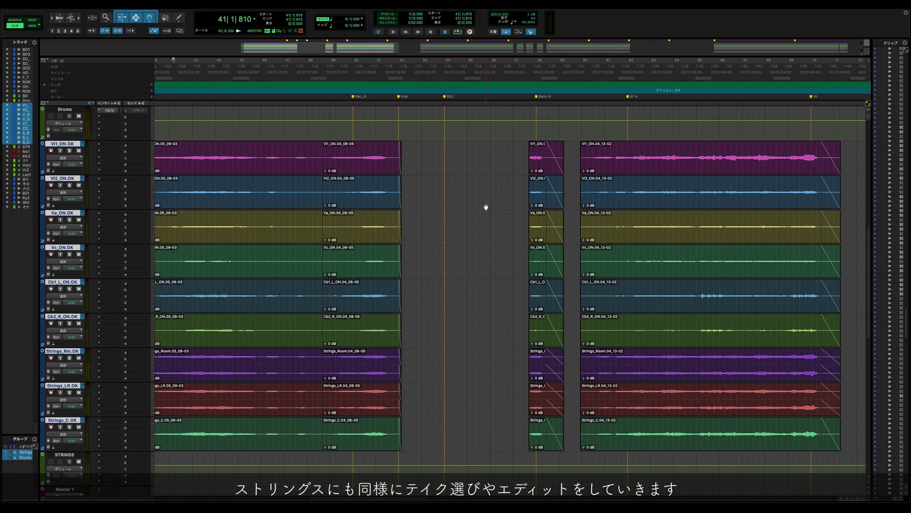
scroll(480, 192, right, 4)
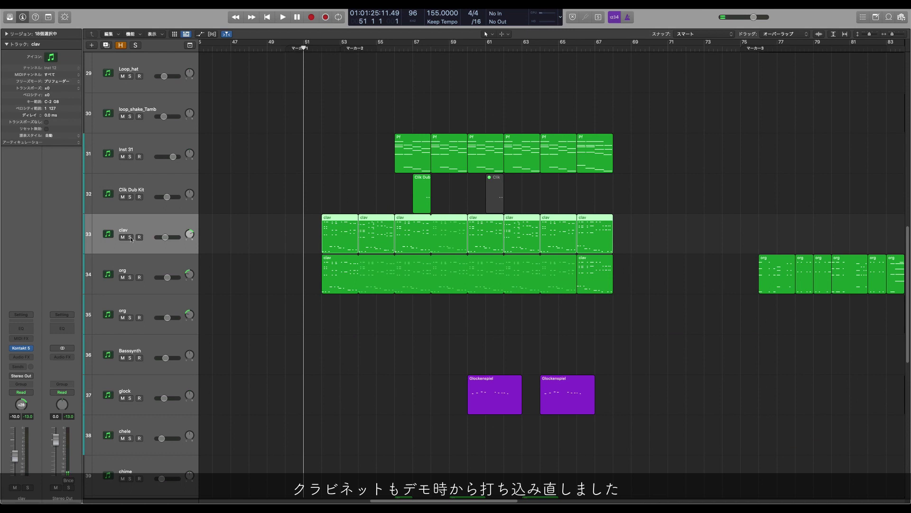
Switch to the Logic Pro project, audition the clav track soloed from around bar 52, and clear its solo.
key(space)
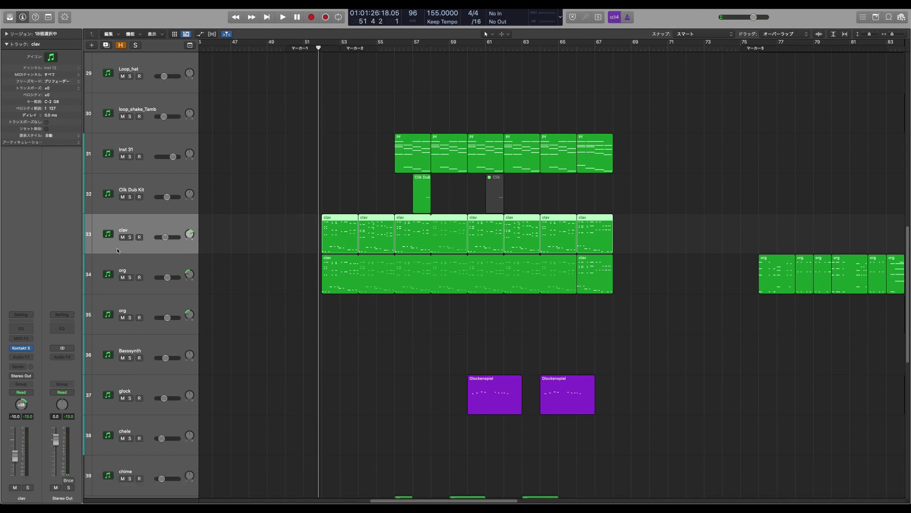
click(129, 238)
key(space)
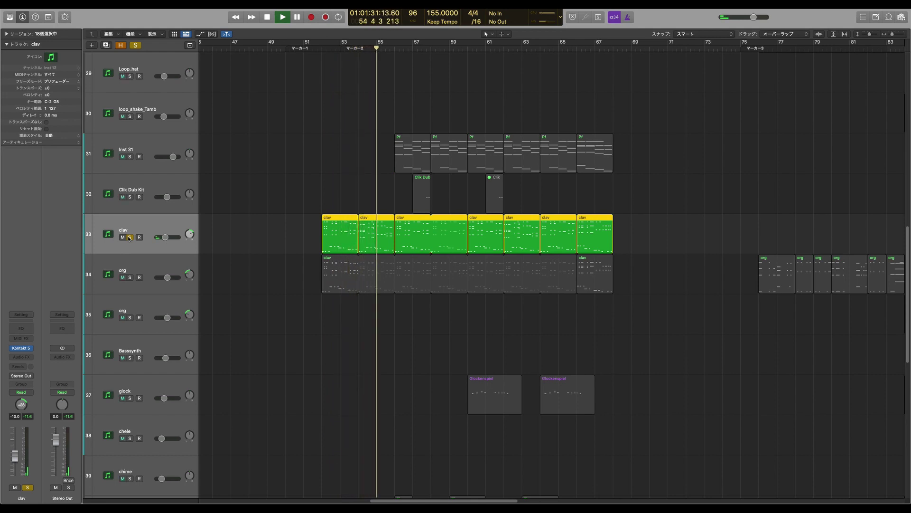
click(129, 237)
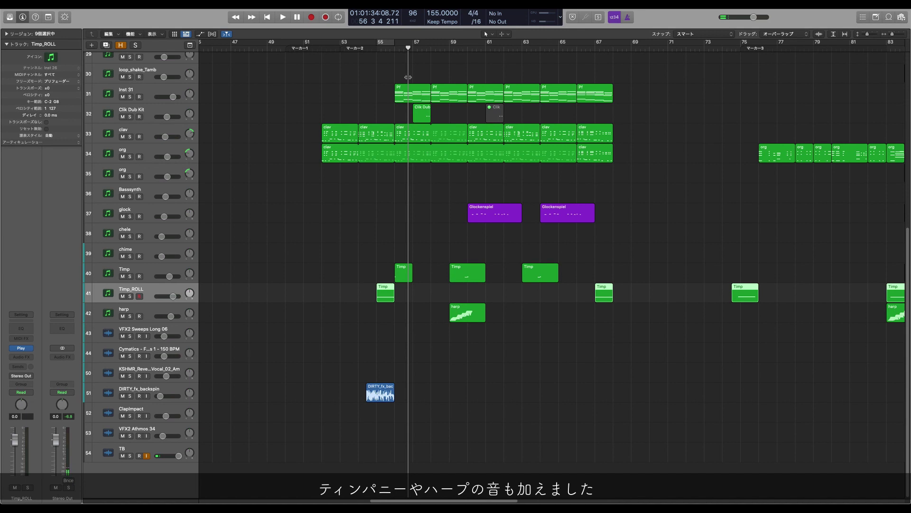
Audition the Timp and Timp_ROLL tracks soloed together from bar 55, and clear both solos.
click(374, 46)
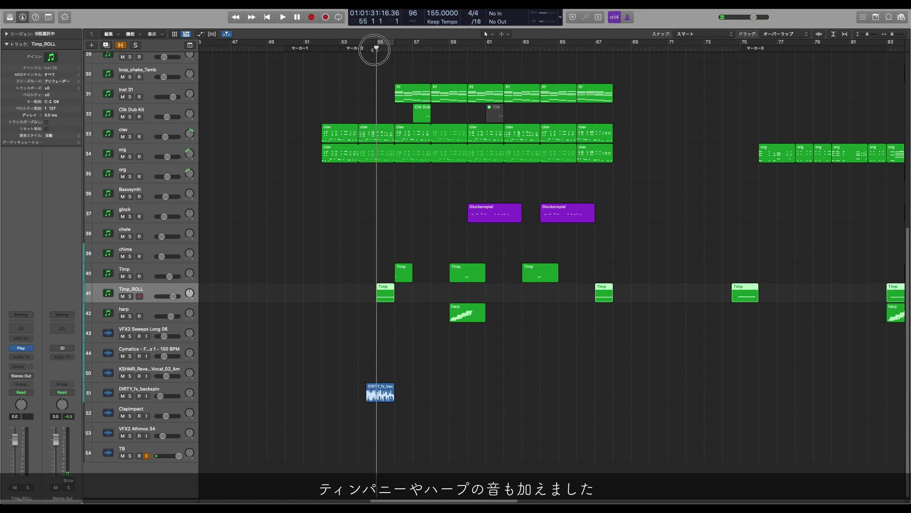
click(130, 276)
click(129, 296)
key(space)
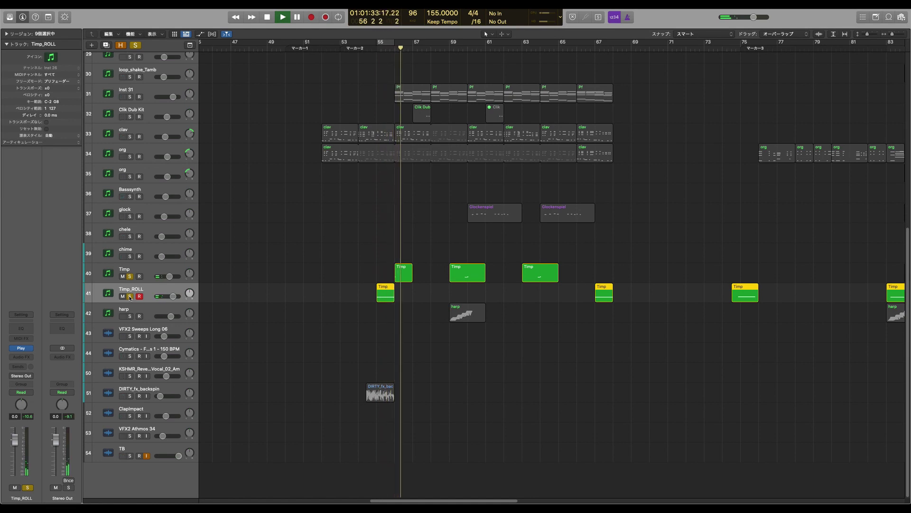
key(space)
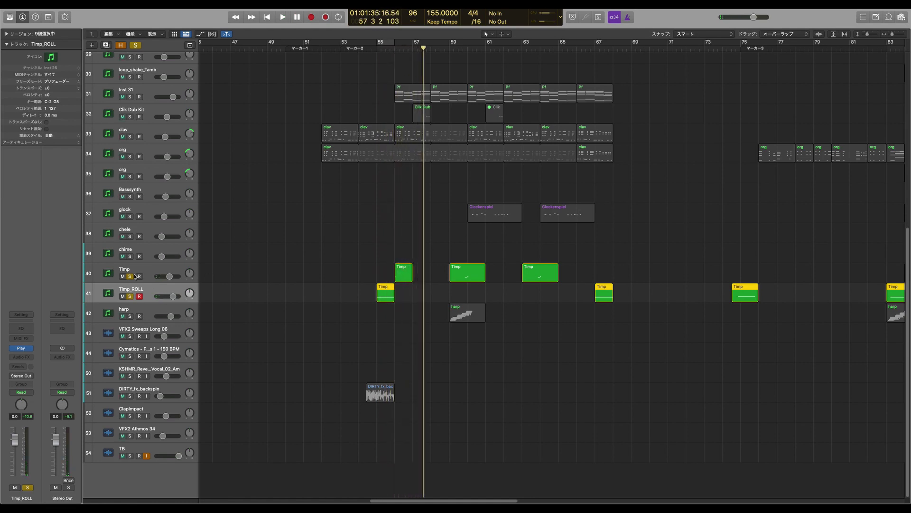
click(131, 276)
alt+click(130, 276)
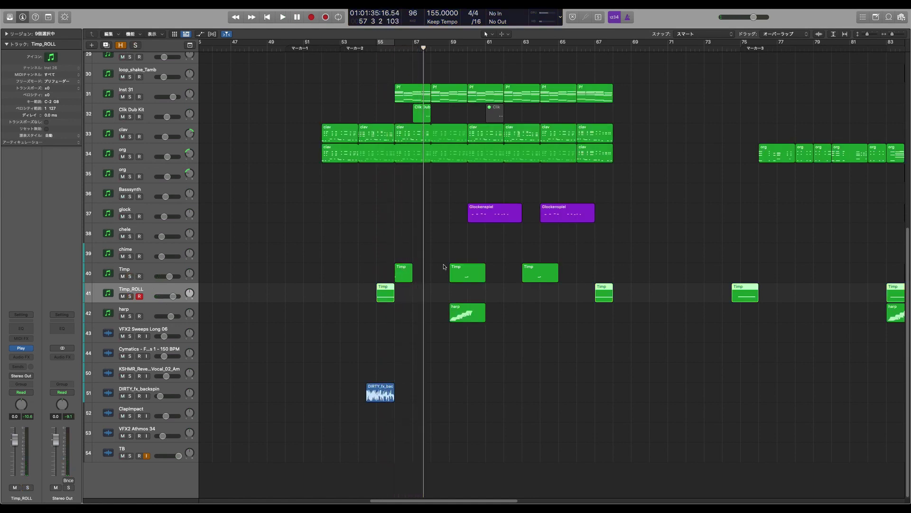
Audition the harp track soloed from bar 59, and take it out of solo.
click(454, 46)
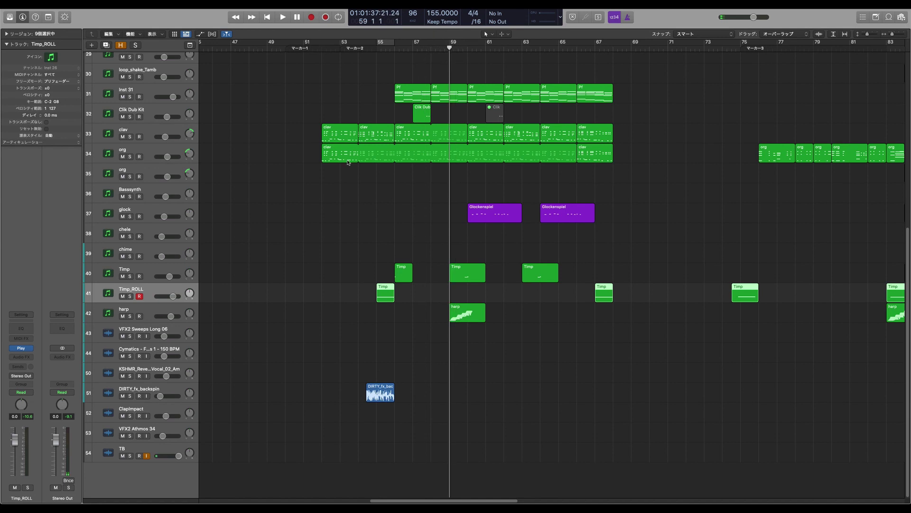
click(130, 316)
key(space)
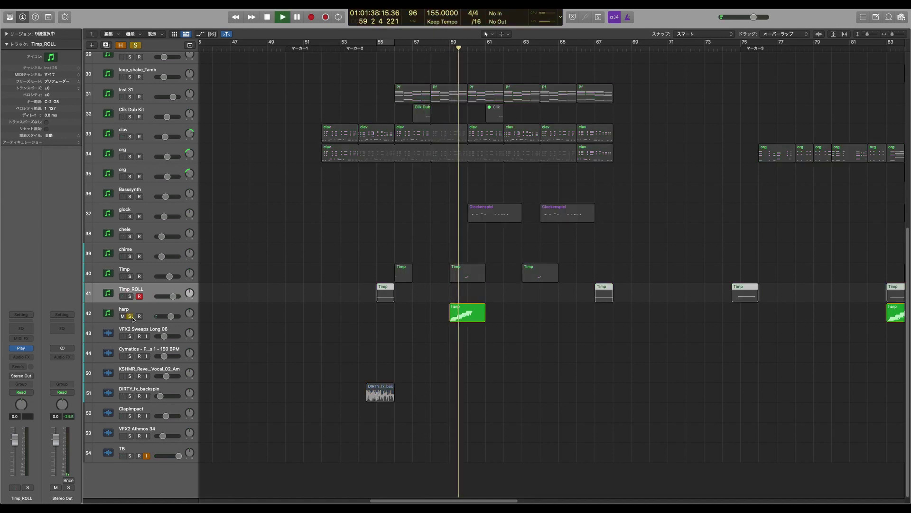
key(space)
click(131, 316)
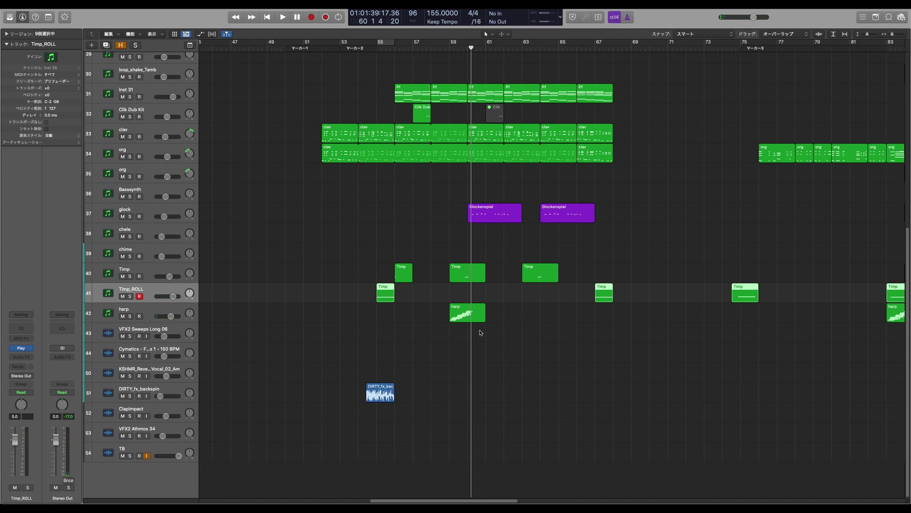
Open the harp region at bar 59 in the Piano Roll and examine its notes and velocities.
click(463, 315)
double_click(463, 315)
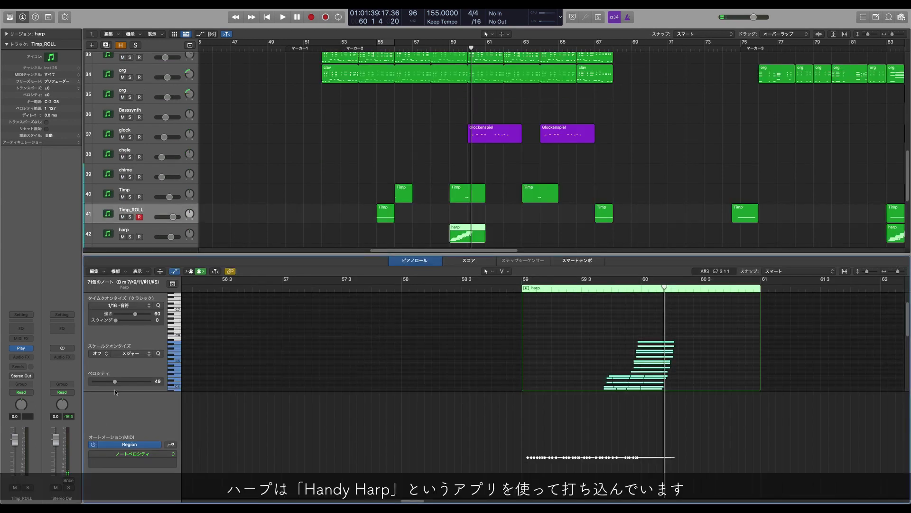
drag(115, 389, 119, 454)
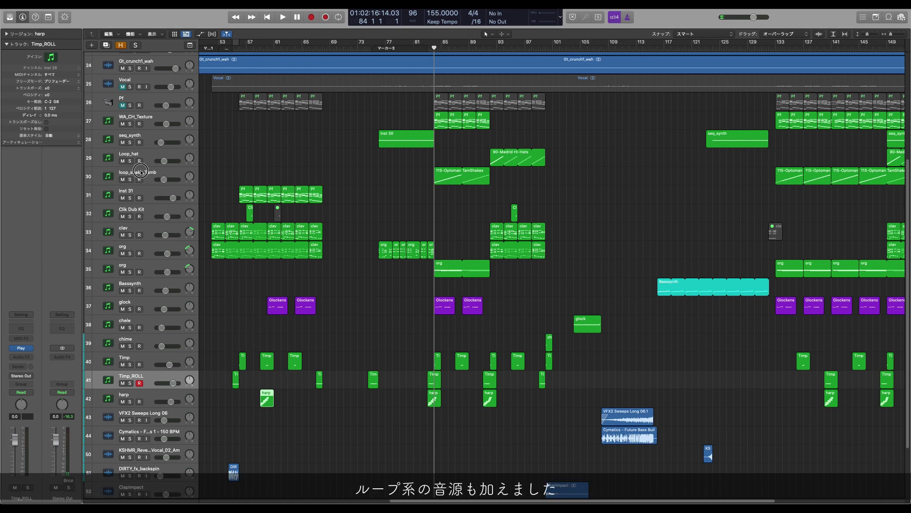
Solo loop_shake_Tamb, play it from bar 84, and view its Stylus RMX instrument.
click(137, 175)
click(130, 179)
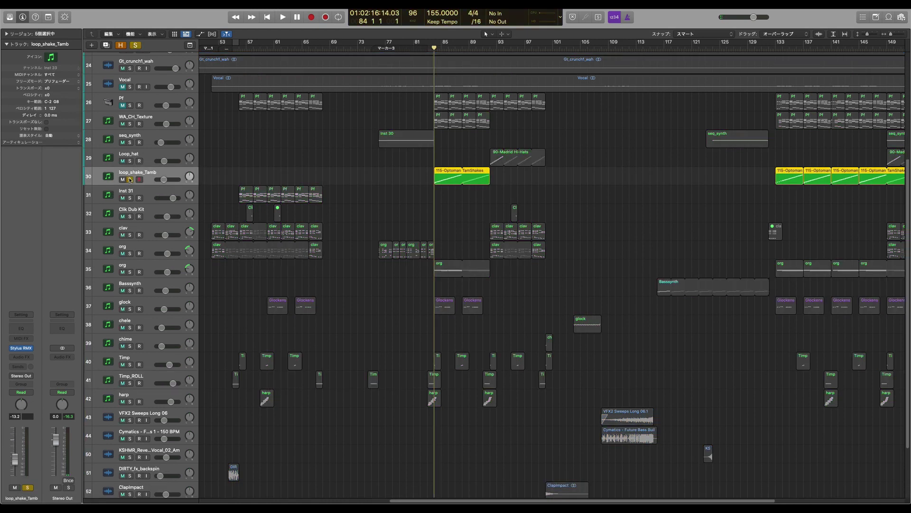
key(space)
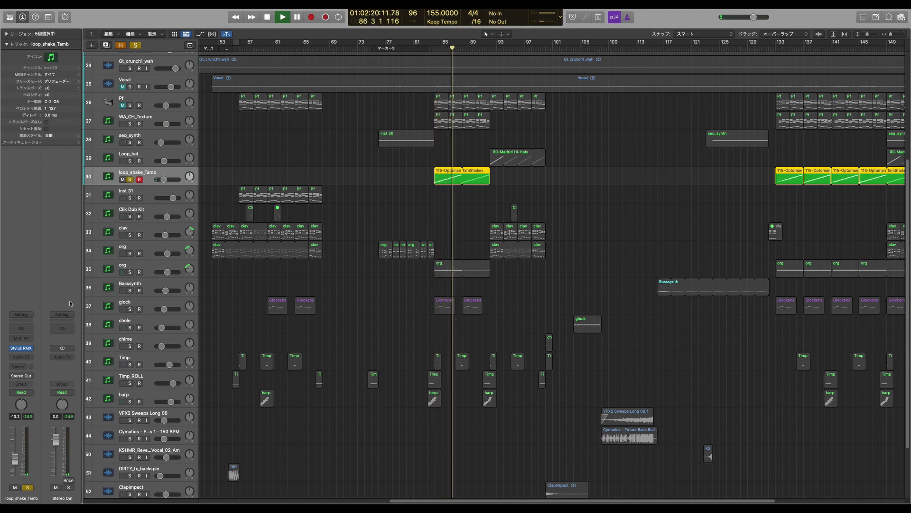
click(22, 349)
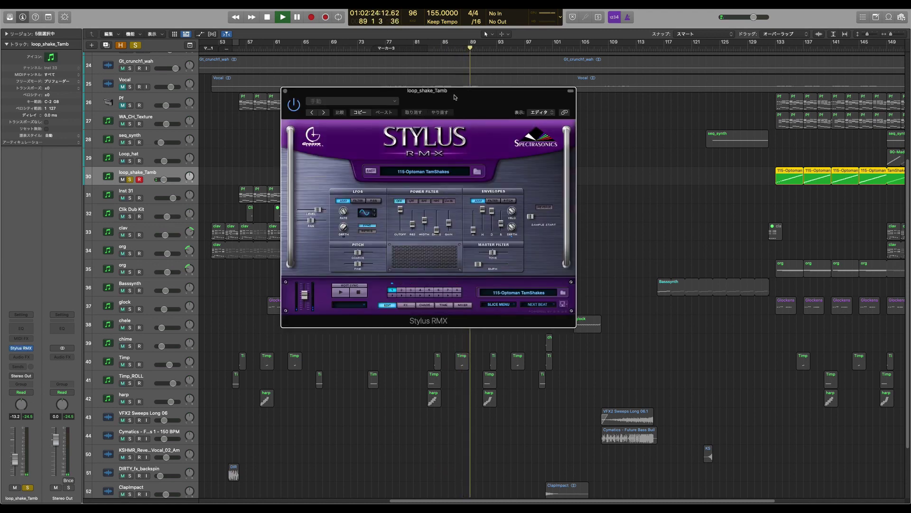
drag(283, 97, 132, 196)
click(133, 189)
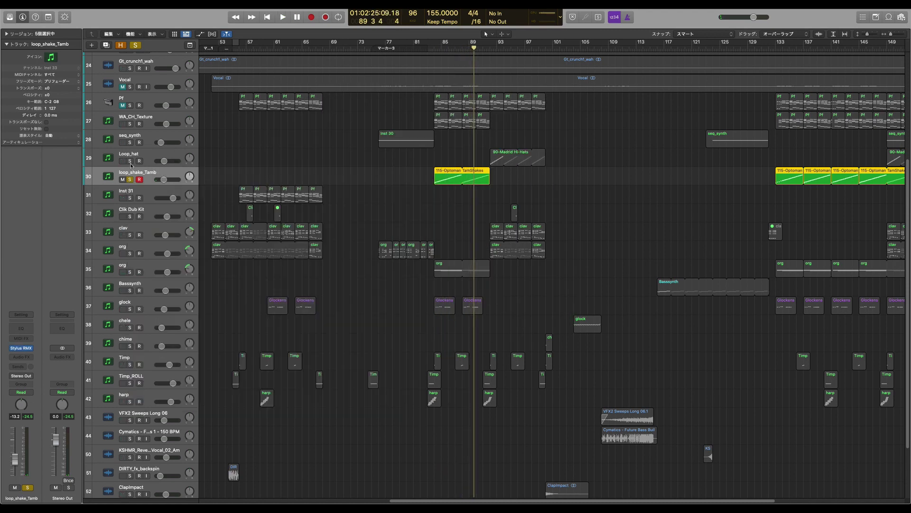
Move the solo to the Loop_hat track, play its 90-Madrid Hi-Hats region, and clear the solo.
click(130, 161)
click(130, 179)
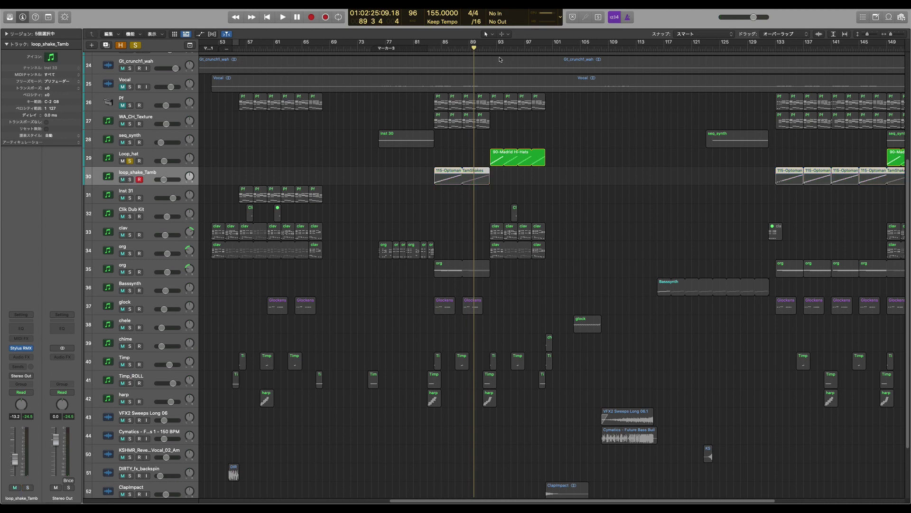
double_click(488, 43)
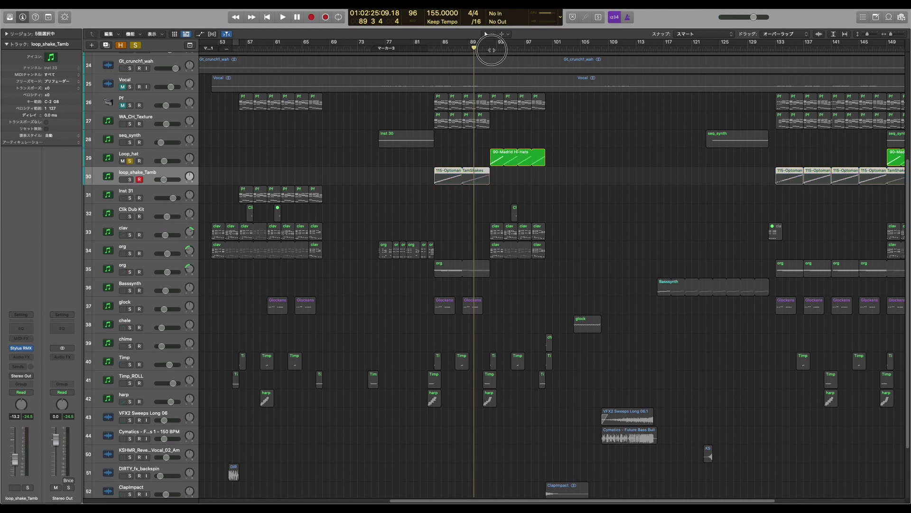
click(154, 150)
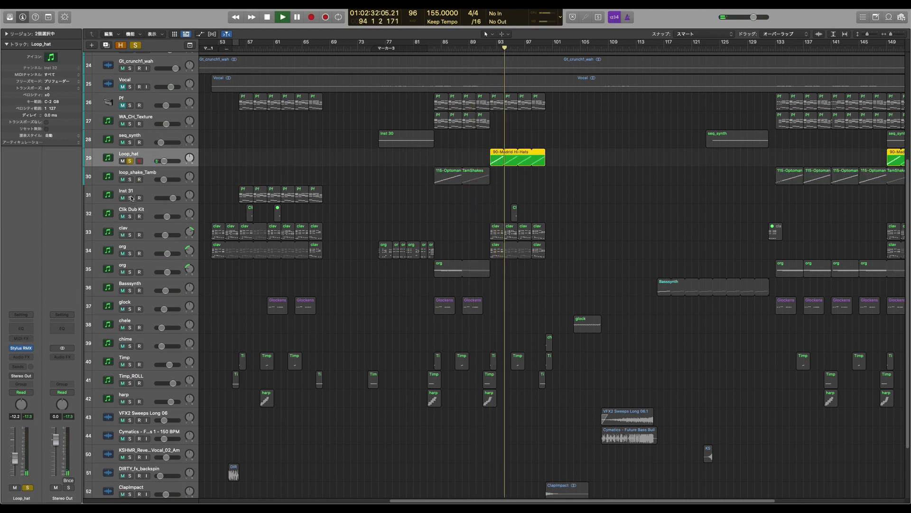
key(space)
click(130, 161)
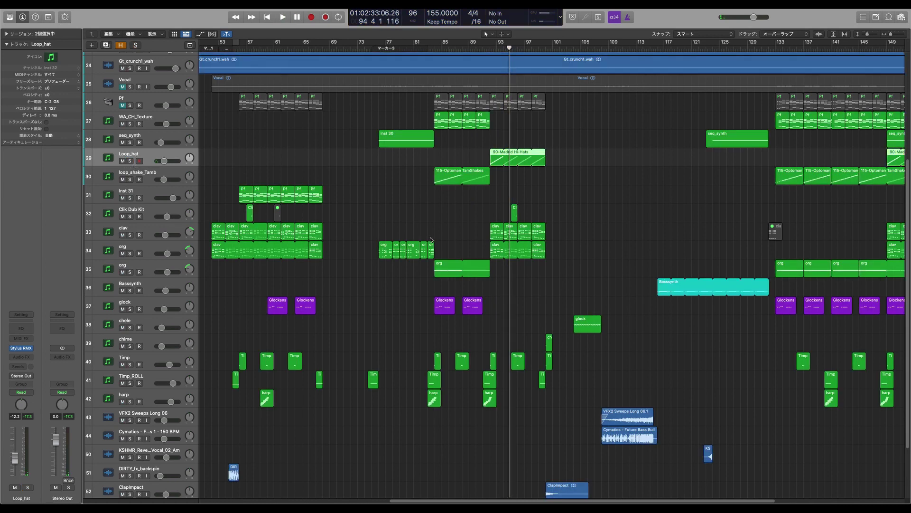
Audition the chele track soloed from bar 104, and clear its solo.
click(574, 252)
scroll(574, 252, down, 1)
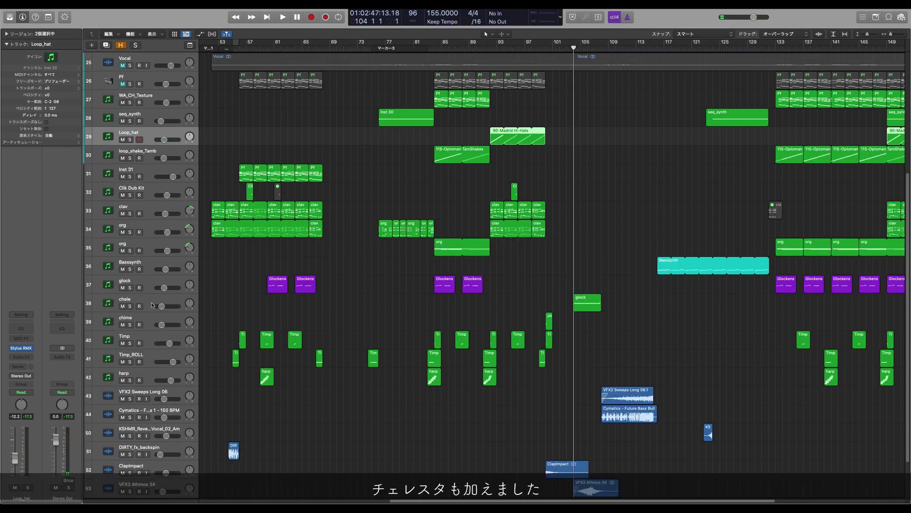
click(123, 309)
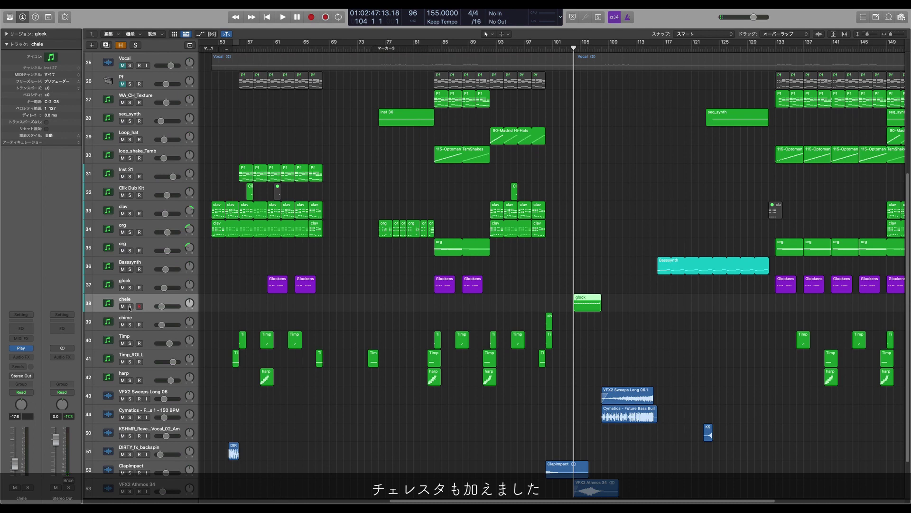
click(130, 306)
key(space)
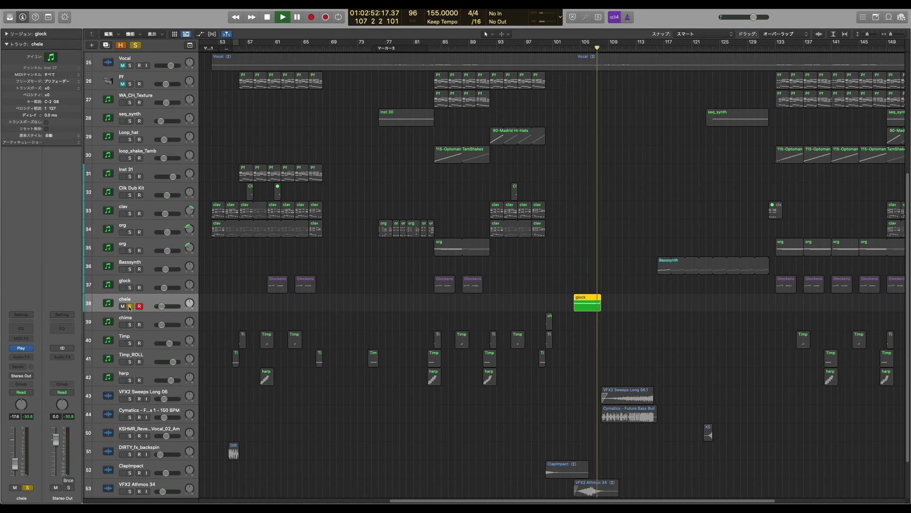
key(space)
click(130, 306)
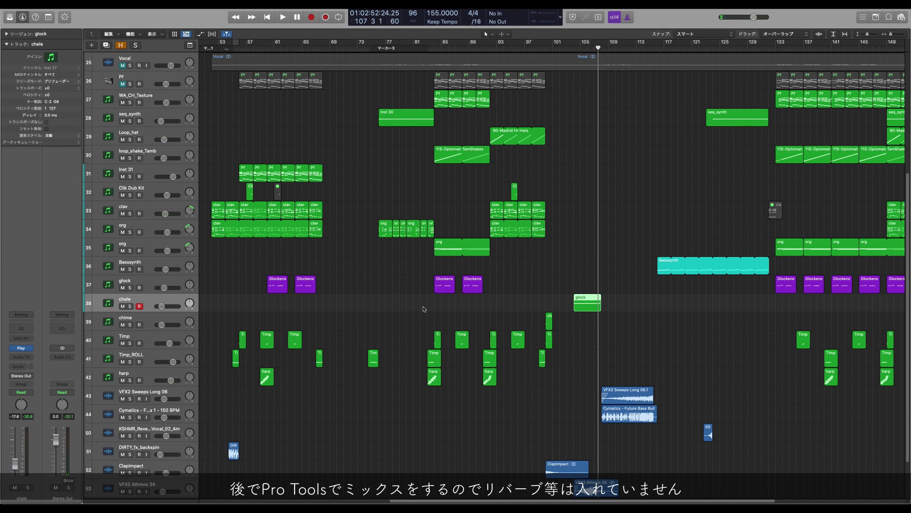
Audition the seq_synth track soloed from bar 148 and look over the full arrangement of added parts.
scroll(425, 301, down, 1)
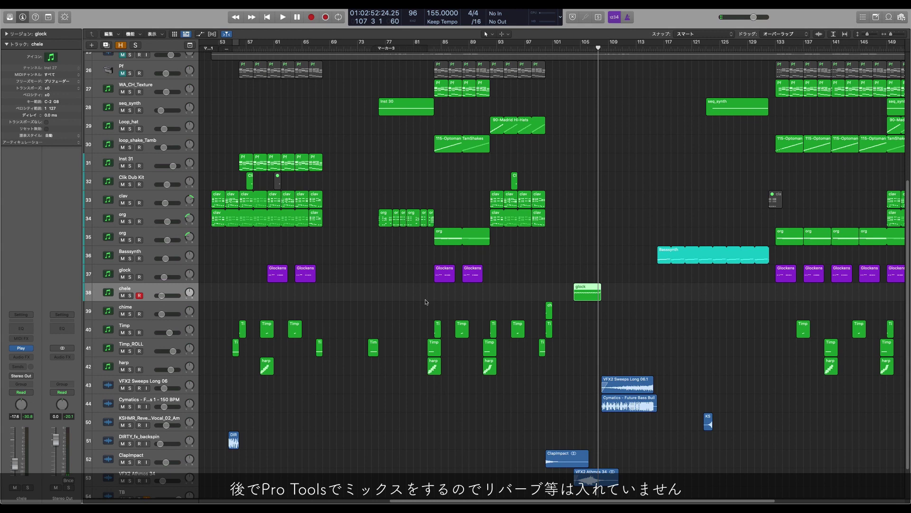
scroll(426, 302, down, 3)
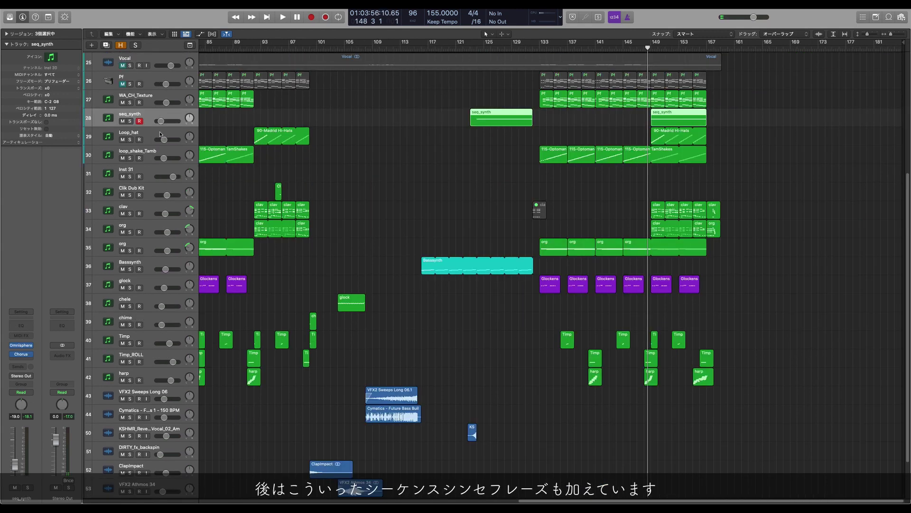
click(130, 121)
key(space)
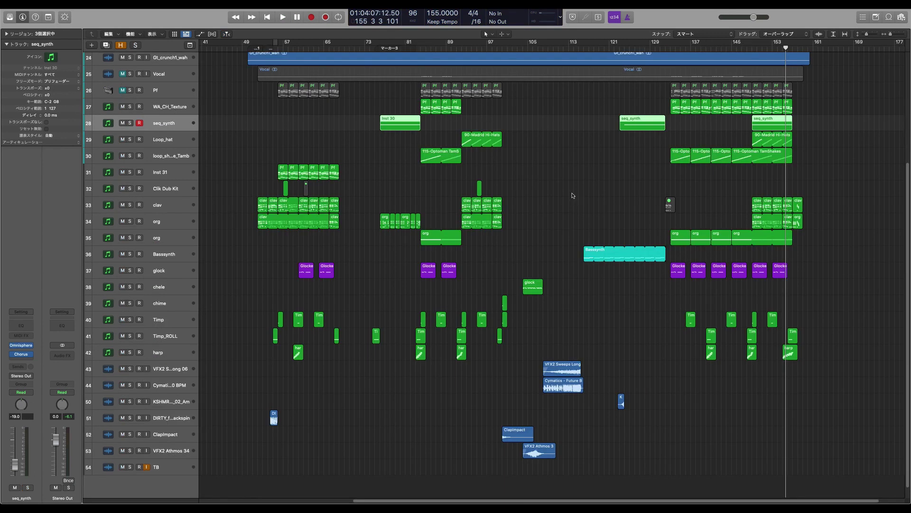
click(571, 194)
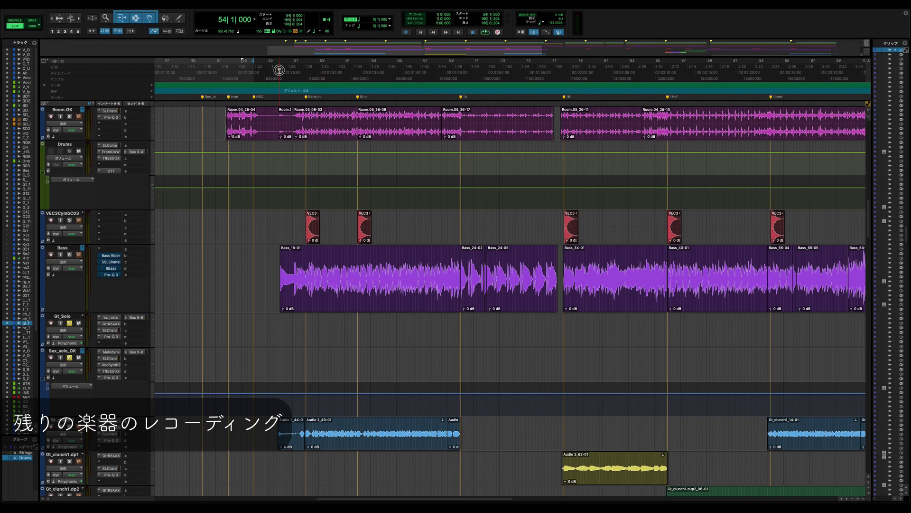
Switch to Pro Tools, audition the Bass track soloed from bar 55, and look over its edited clips along the timeline.
click(279, 70)
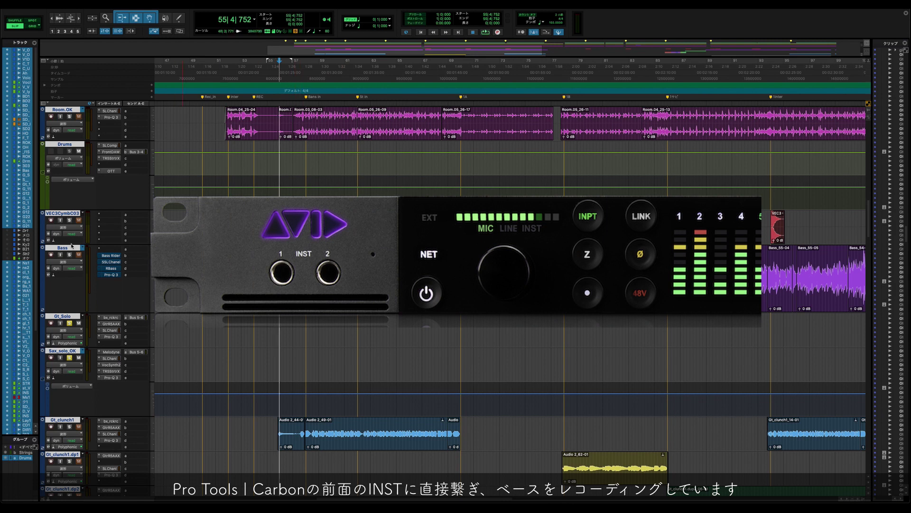
click(70, 255)
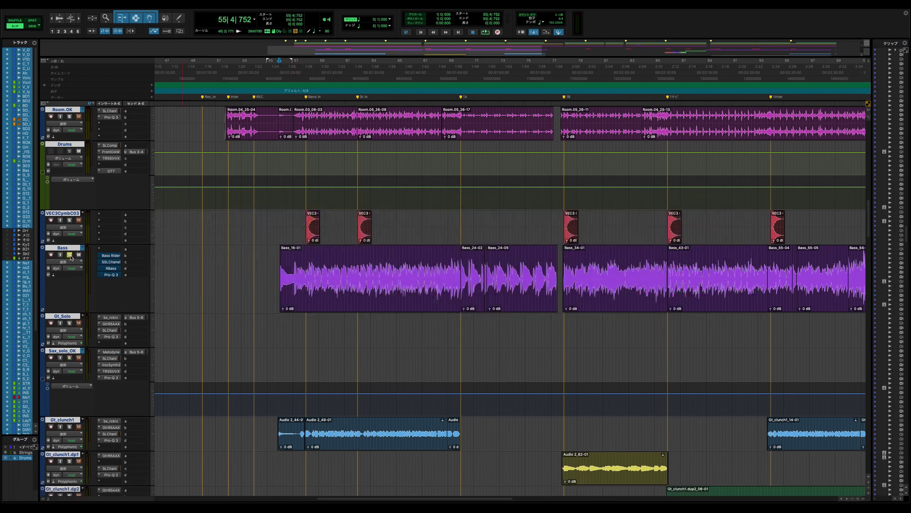
key(space)
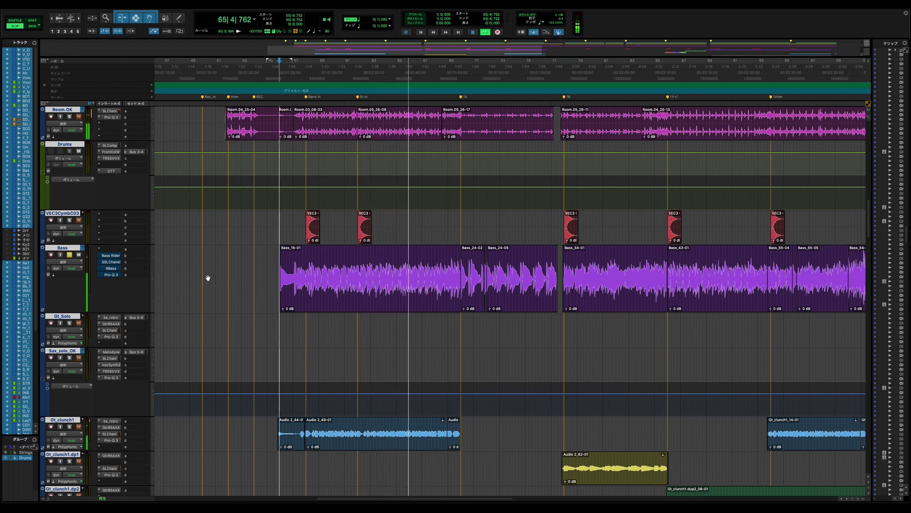
key(space)
click(69, 255)
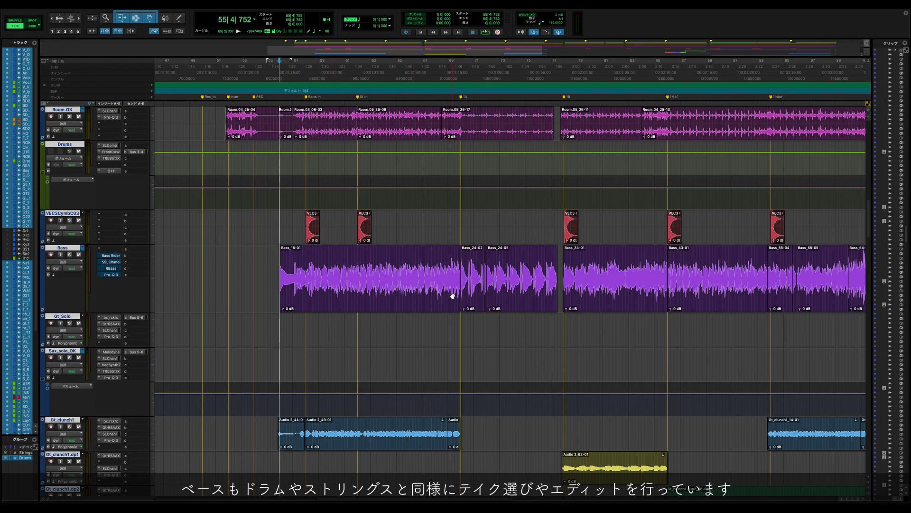
scroll(452, 294, right, 5)
scroll(452, 295, right, 12)
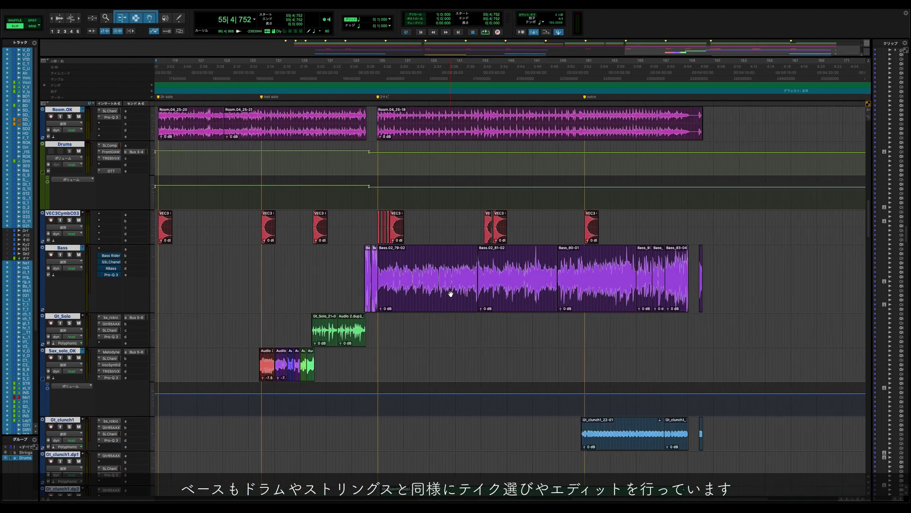
Audition the Gt_clunch1 guitar track soloed from bar 55, and clear its solo.
scroll(428, 293, left, 3)
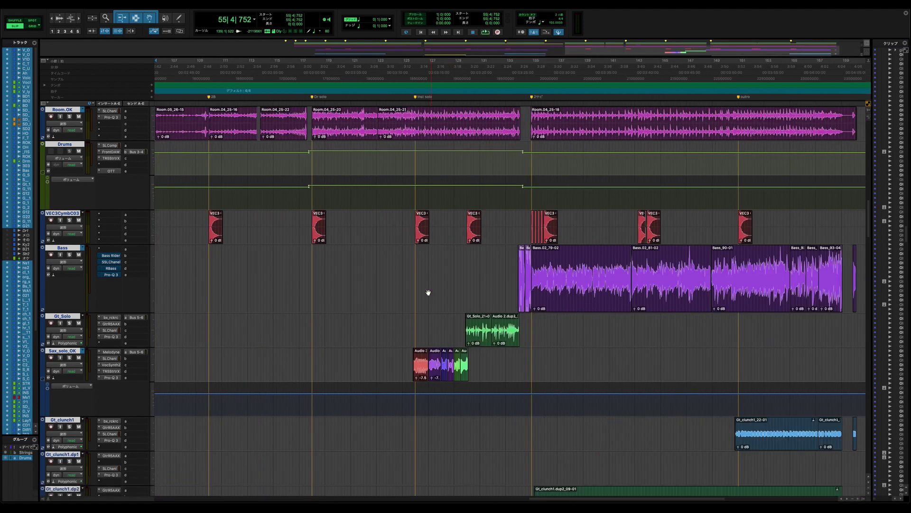
scroll(428, 293, left, 14)
scroll(296, 303, down, 10)
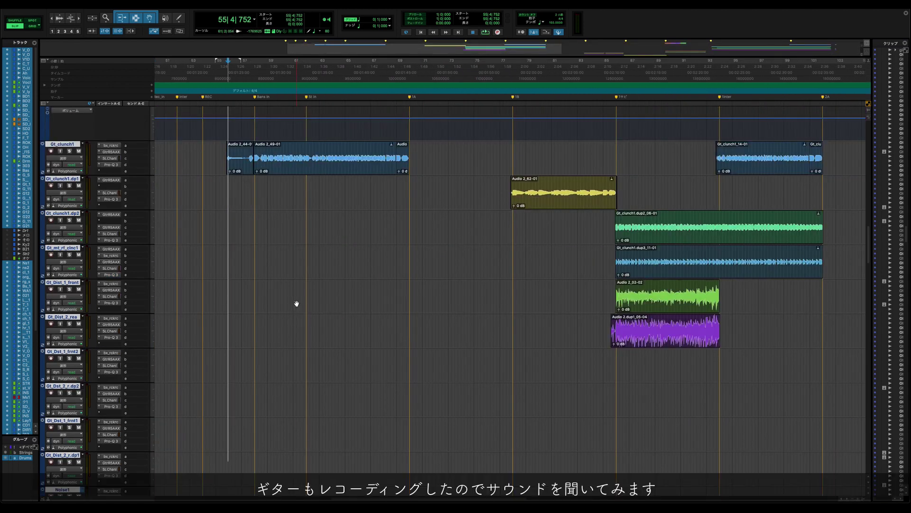
click(70, 151)
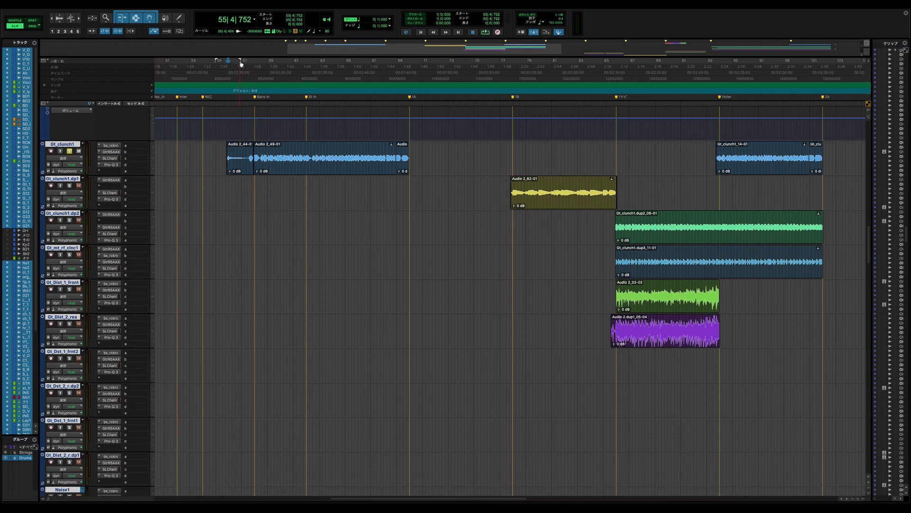
key(space)
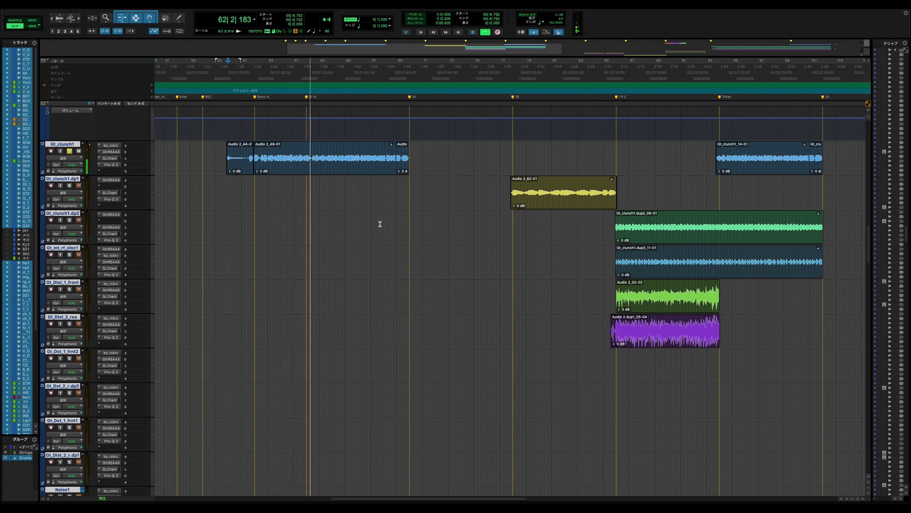
key(space)
Audition the Gt_clunch1.dp1 track soloed from bar 77, and clear its solo.
scroll(339, 216, right, 6)
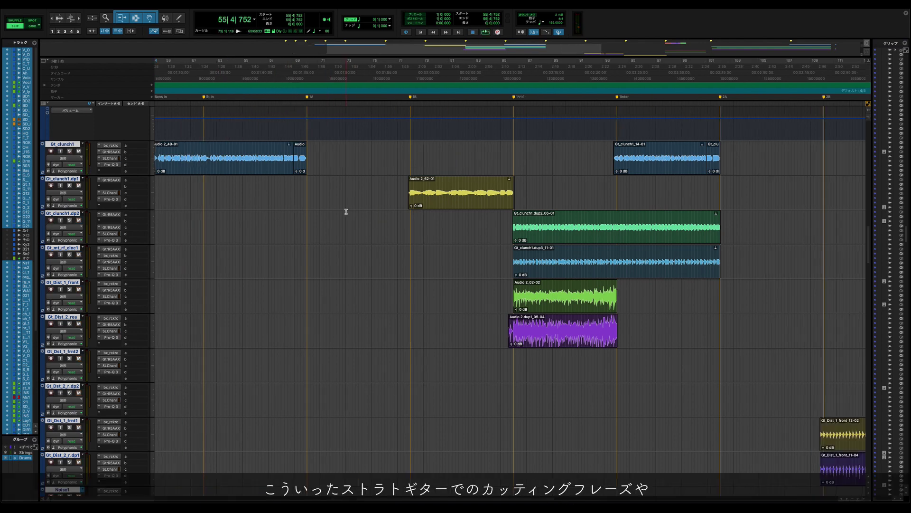
click(306, 72)
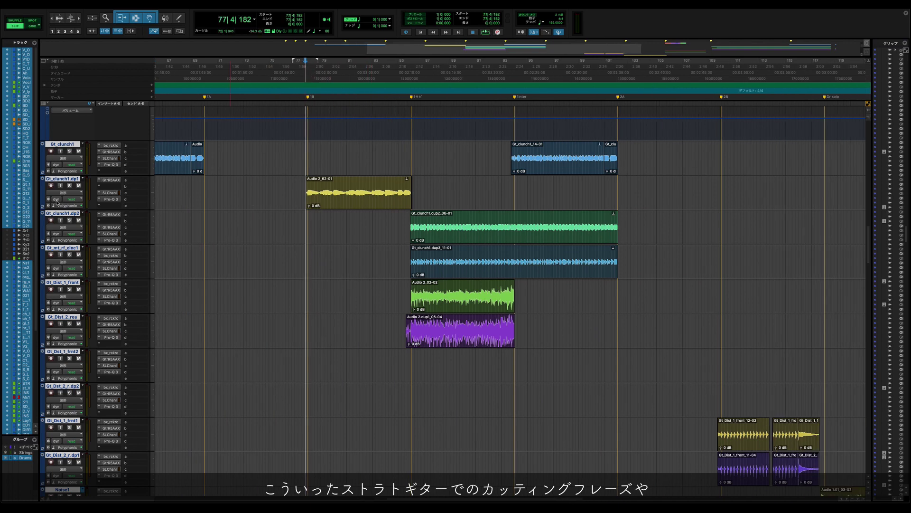
click(70, 186)
key(space)
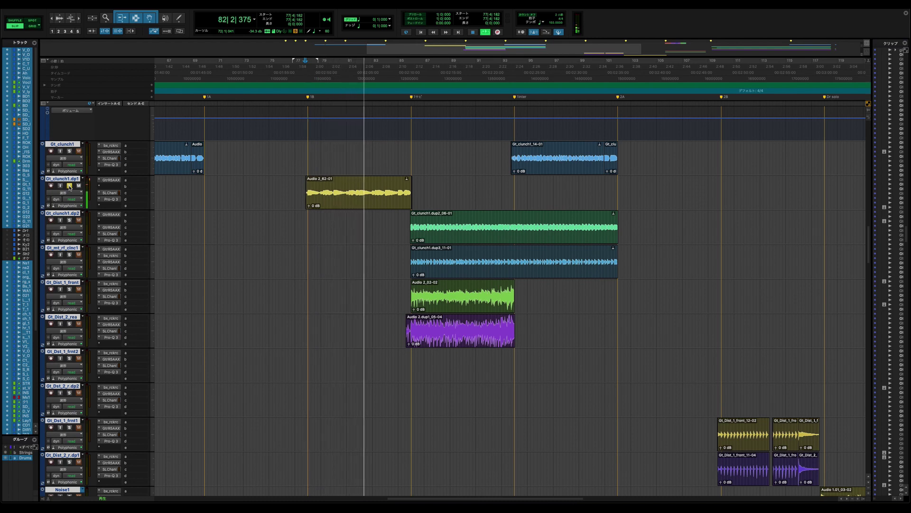
key(space)
click(69, 186)
Audition the Gt_clunch1.dp2 and Gt_mt_rf_clnc1 tracks soloed from bar 85, and show the Guitar Rig automation lane of Gt_clunch1.dp2.
scroll(385, 213, right, 2)
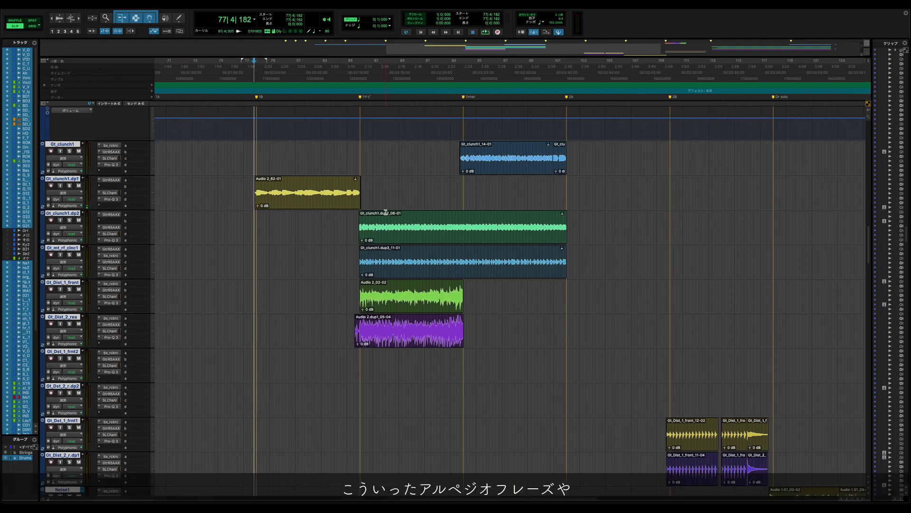
click(350, 79)
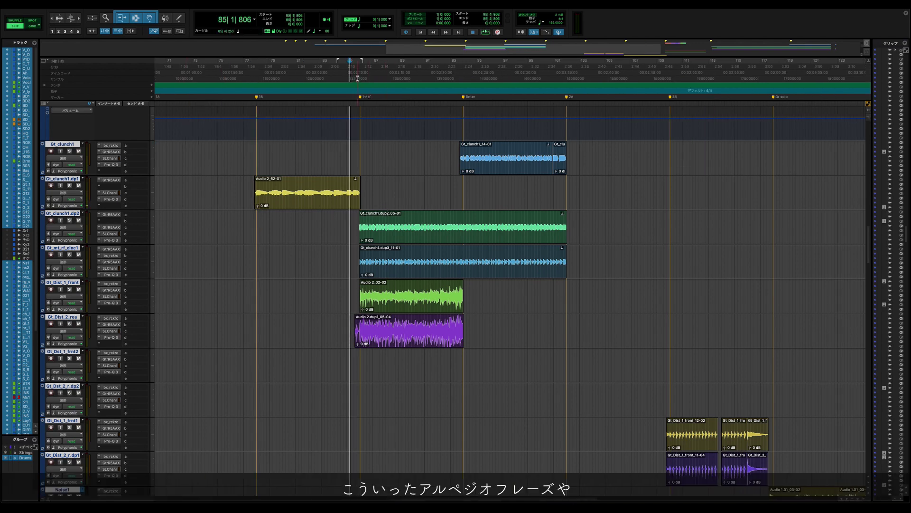
click(357, 79)
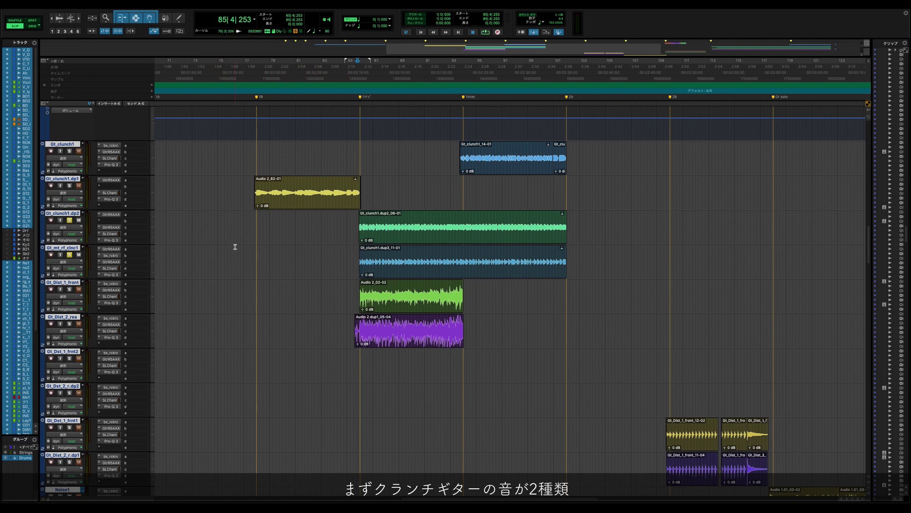
key(space)
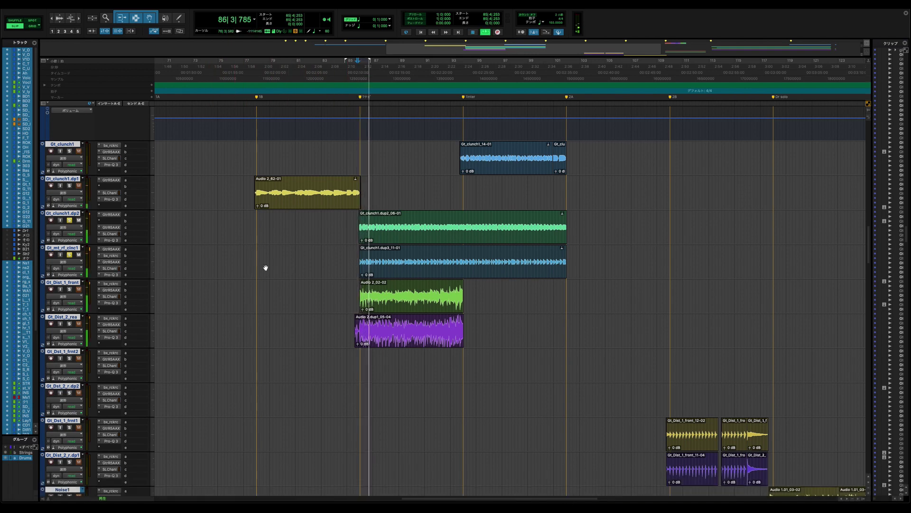
click(42, 240)
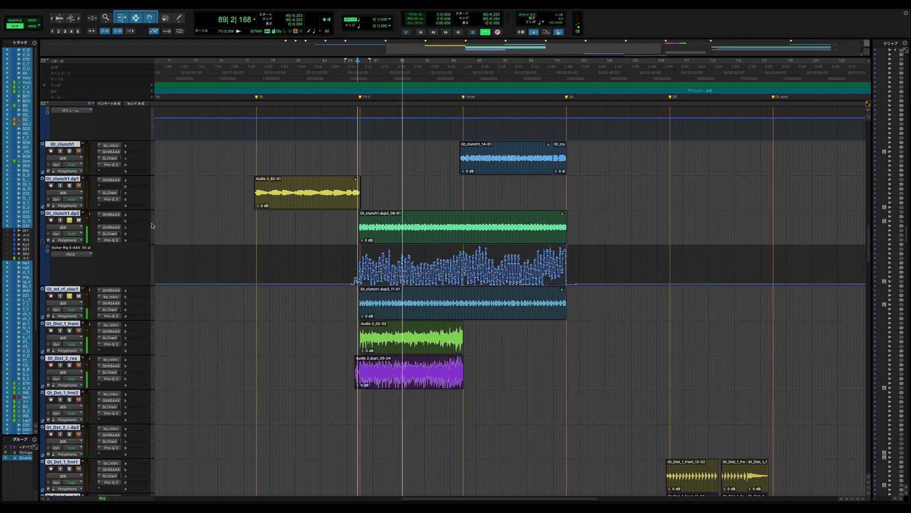
click(112, 215)
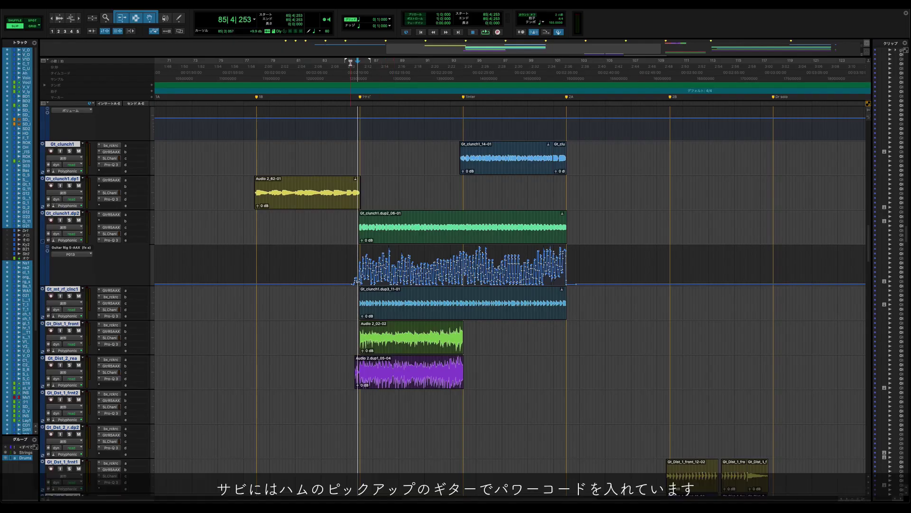
Audition the Gt_Dist_1_front and Gt_Dist_2_rea tracks soloed from bar 85, and hide the Gt_clunch1.dp2 automation lane.
click(351, 282)
scroll(471, 281, up, 2)
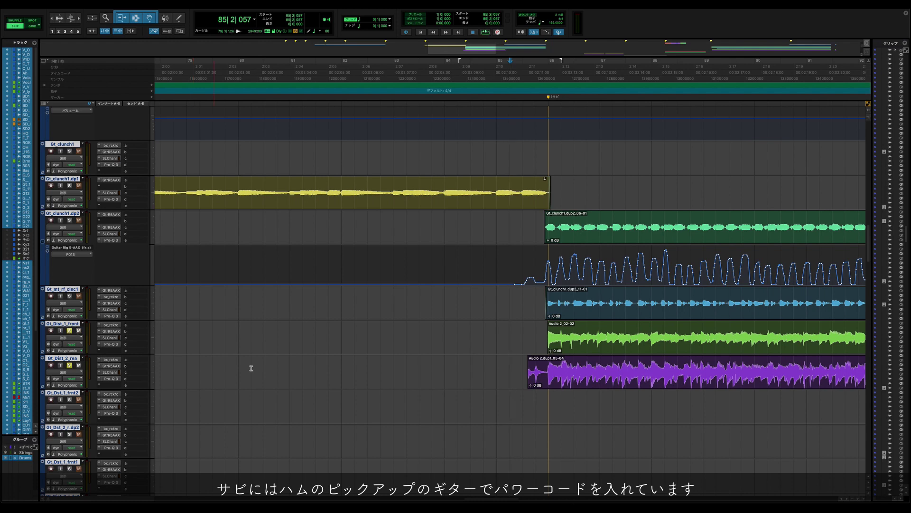
key(space)
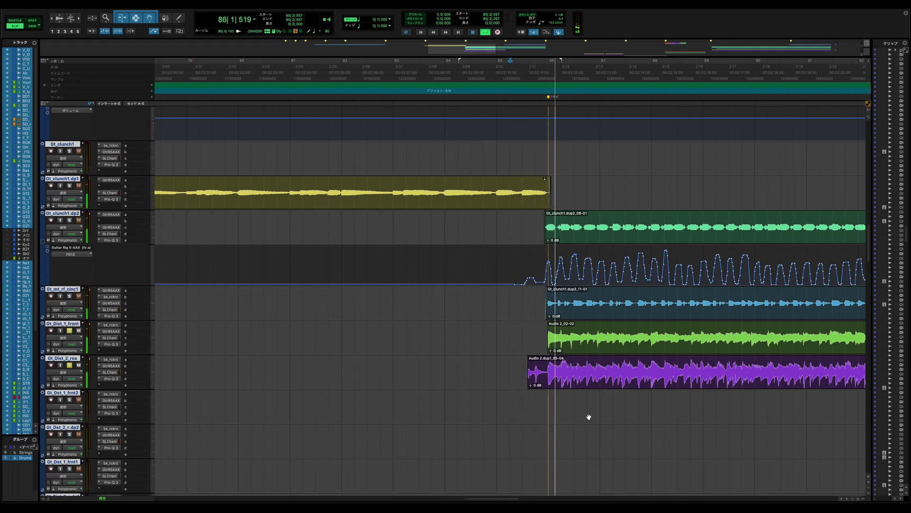
key(super+bracketleft)
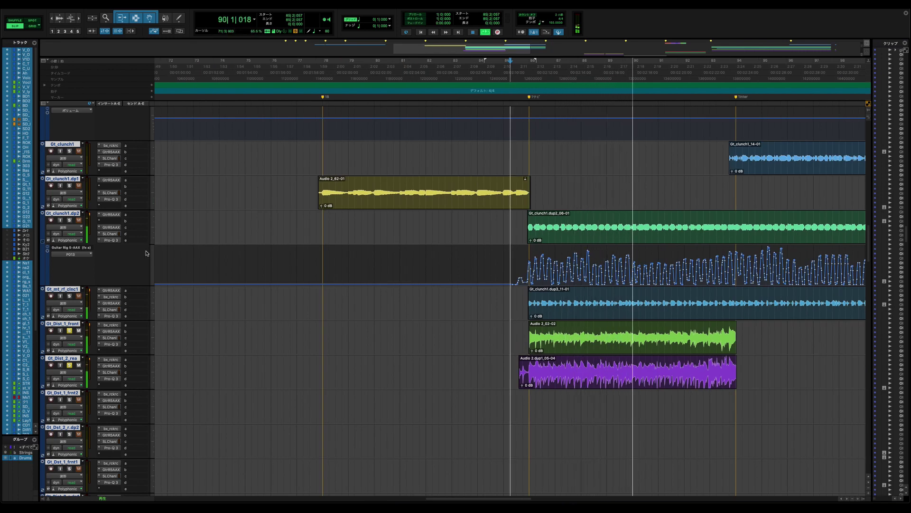
key(space)
click(44, 242)
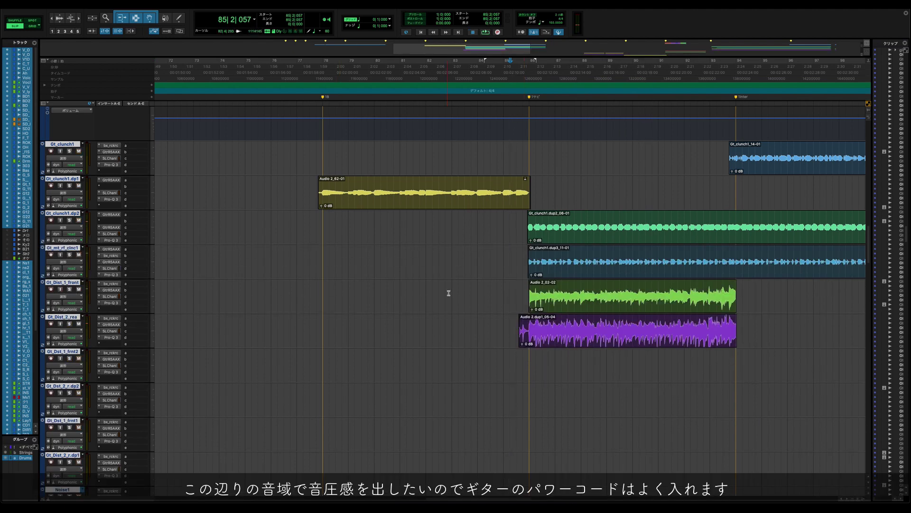
Audition the Noise1 and noise2 guitar tracks soloed from bar 117, just before the drum solo, and clear their solos.
key(super+bracketleft)
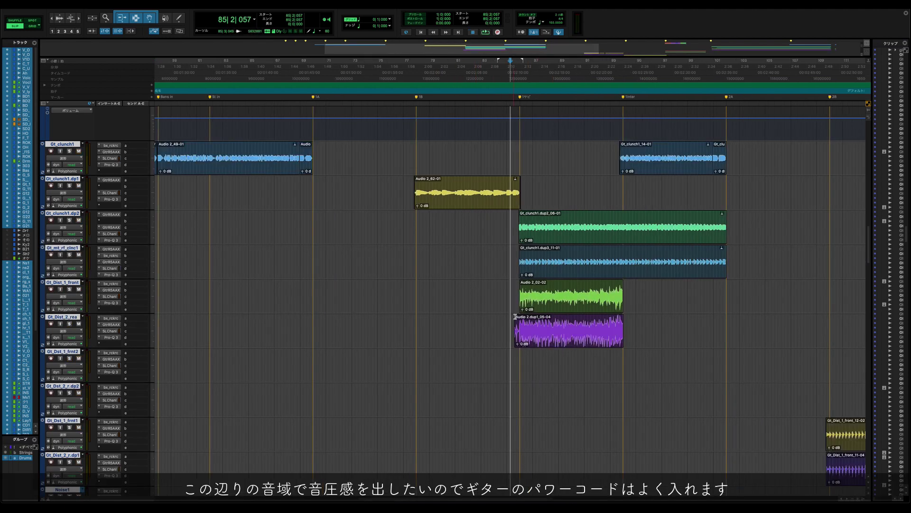
scroll(503, 320, down, 2)
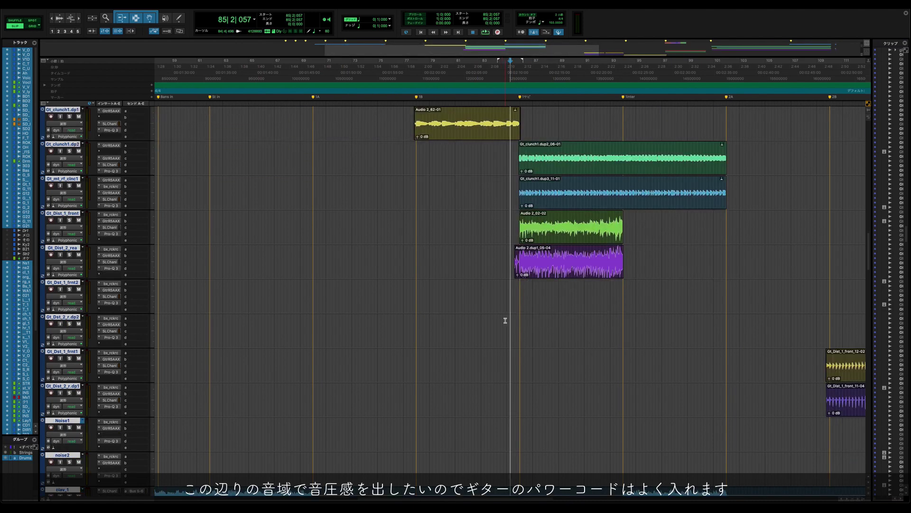
scroll(505, 320, right, 10)
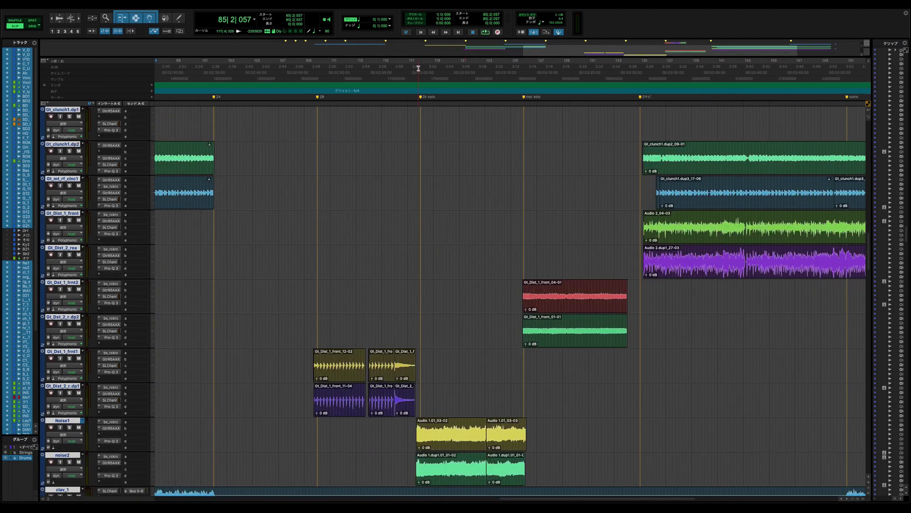
click(417, 69)
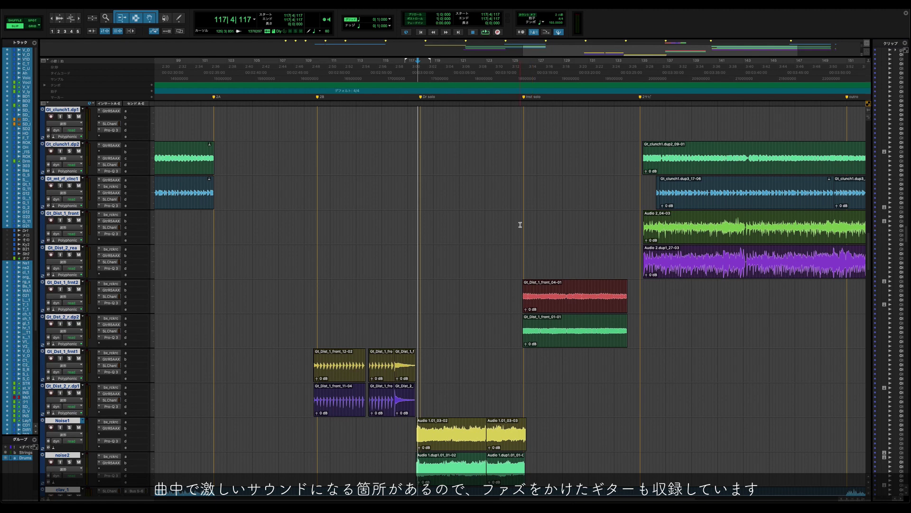
key(super+bracketright)
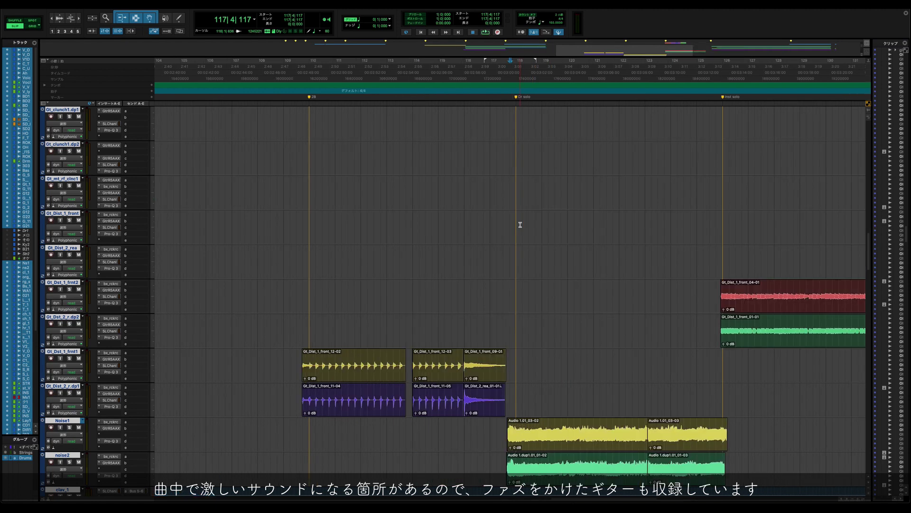
click(505, 72)
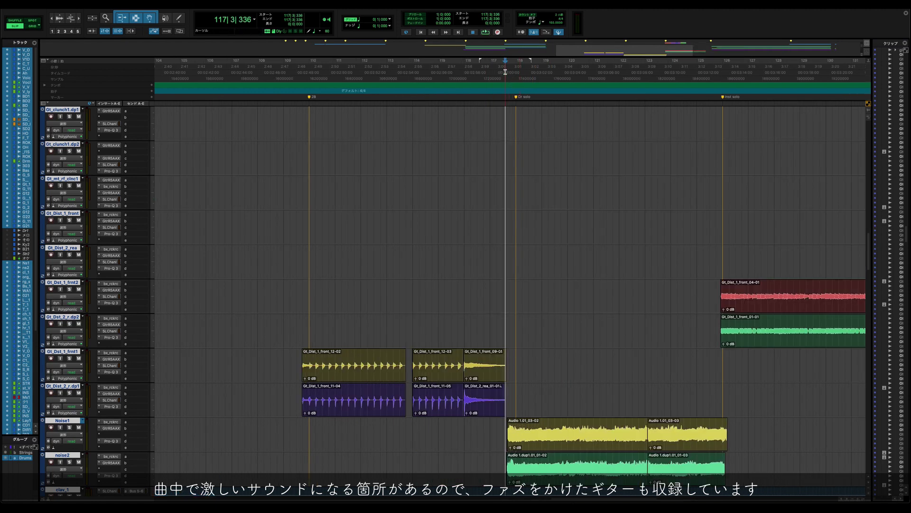
scroll(527, 264, down, 2)
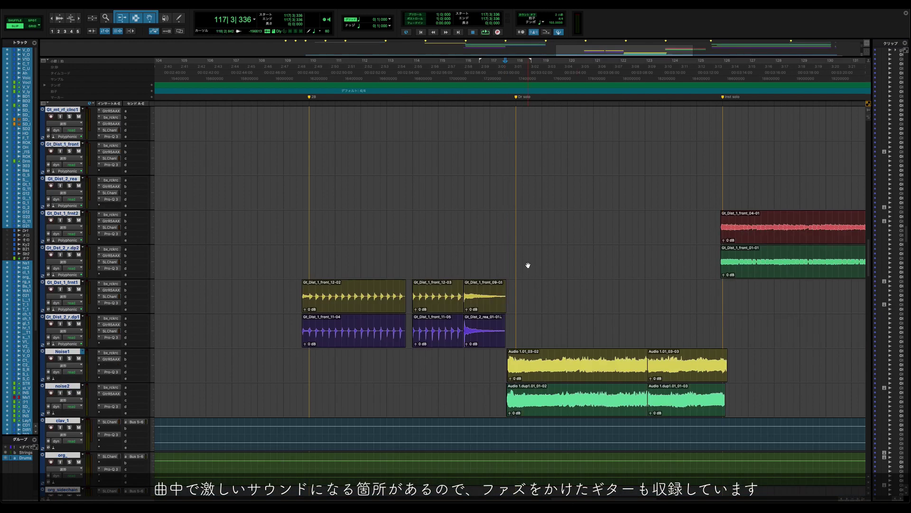
click(69, 359)
key(space)
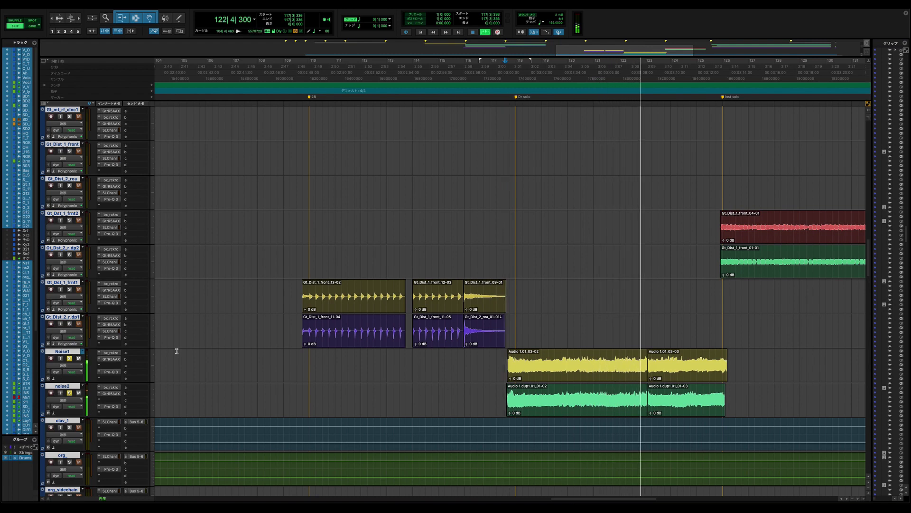
key(space)
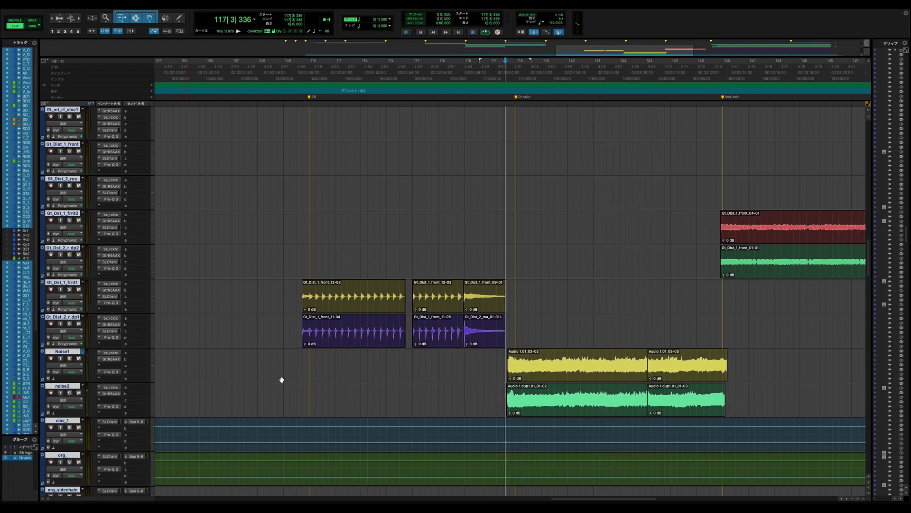
Audition the Gt_Dst_1_frnt2 and Gt_Dst_2_r.dp2 tracks soloed from bar 125, and clear their solos.
scroll(542, 336, down, 2)
scroll(527, 314, up, 3)
scroll(553, 308, right, 2)
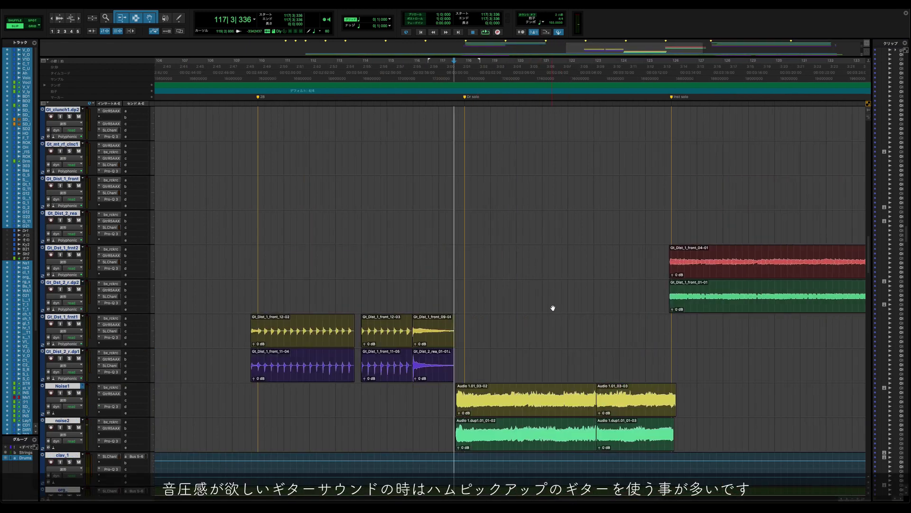
scroll(553, 308, right, 8)
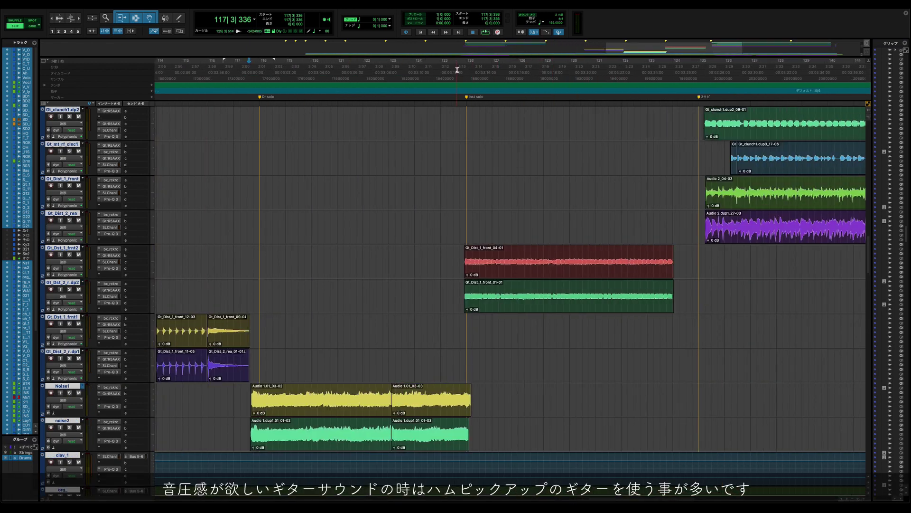
click(461, 71)
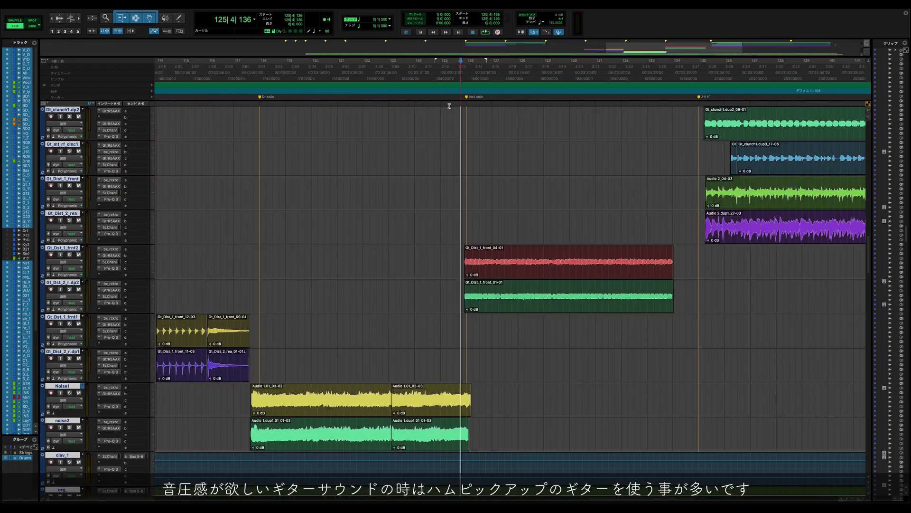
click(69, 255)
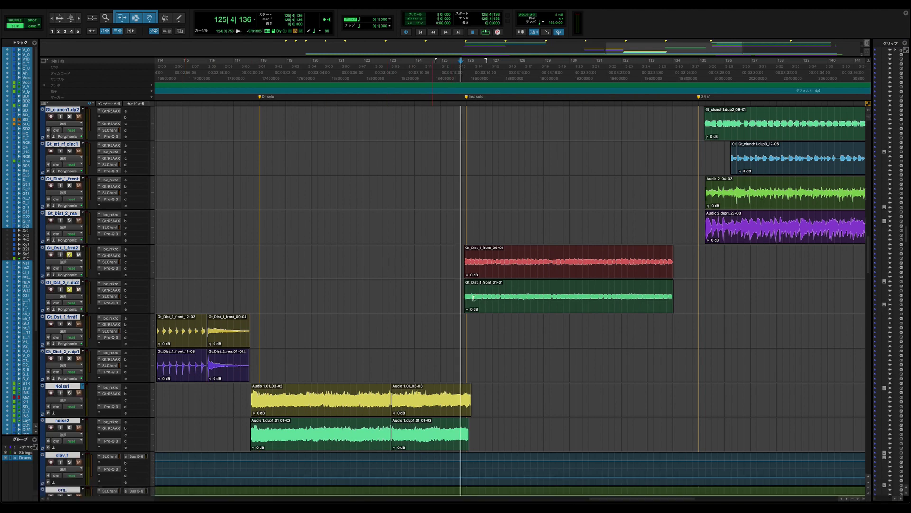
key(space)
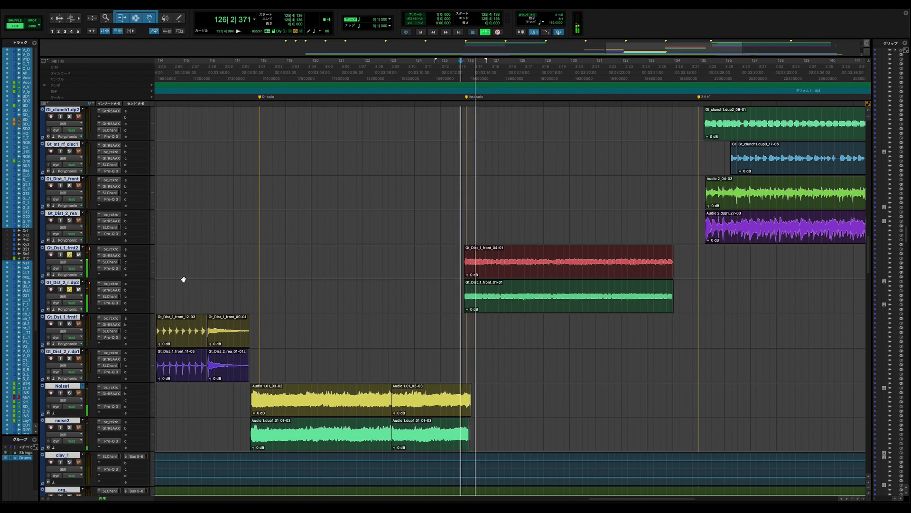
key(space)
click(70, 256)
Look over the layered guitar tracks across the whole song and the sweep, impact and other FX tracks.
key(super+bracketleft)
key(super+bracketleft)
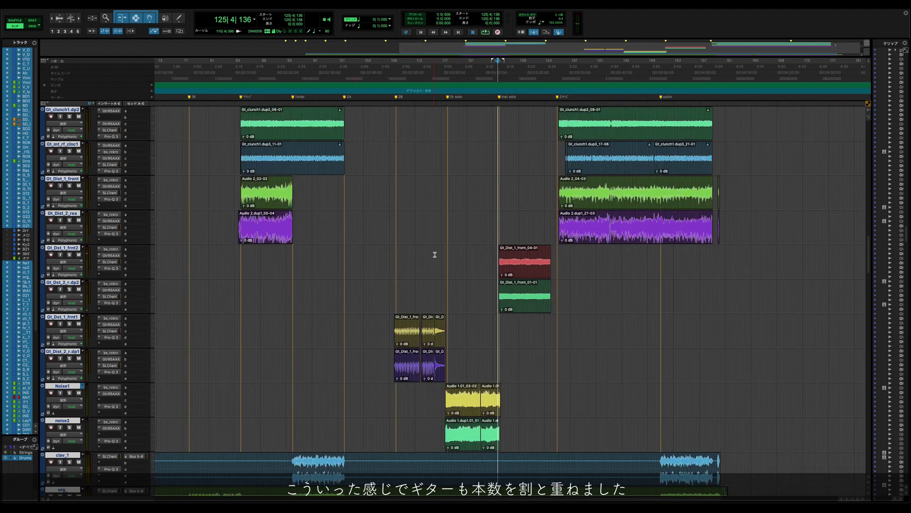
scroll(435, 254, up, 3)
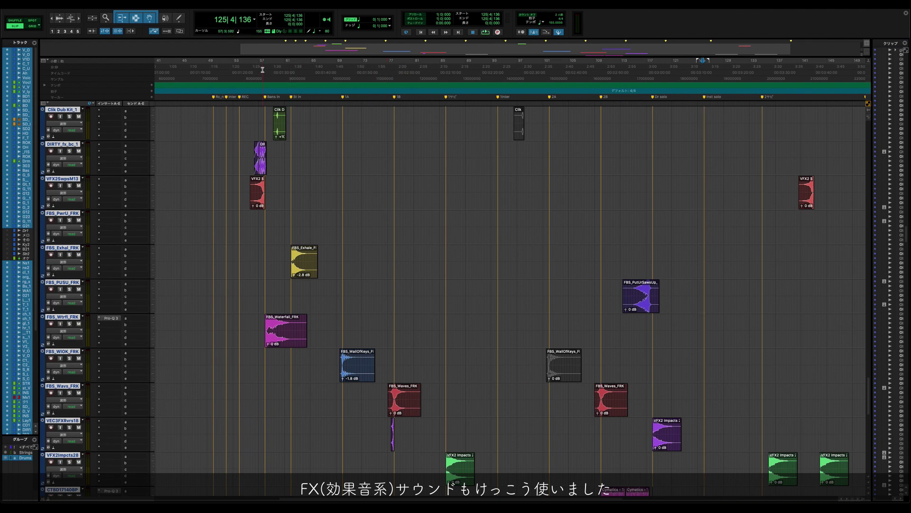
scroll(416, 171, down, 10)
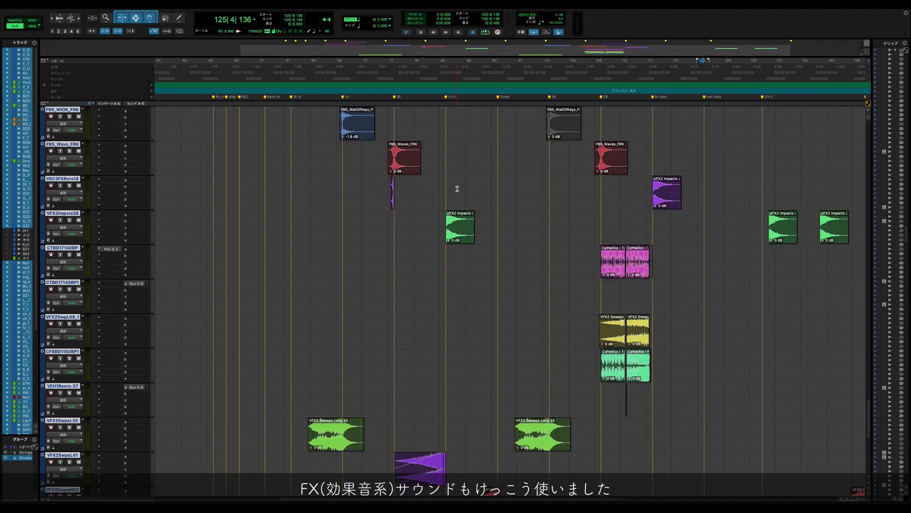
scroll(472, 246, down, 3)
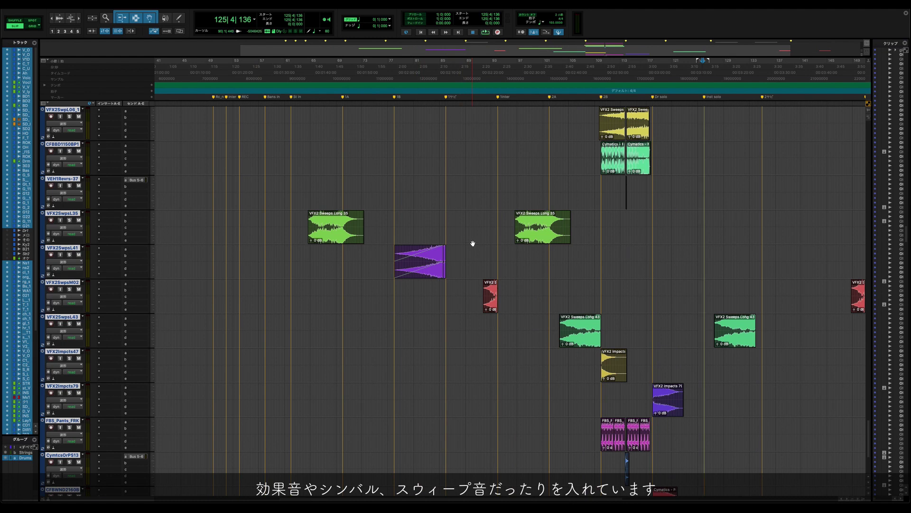
Audition the DIRTY_fx_bc_1 and VFX2SwpsM13 effect tracks soloed from bar 55.
scroll(473, 243, up, 4)
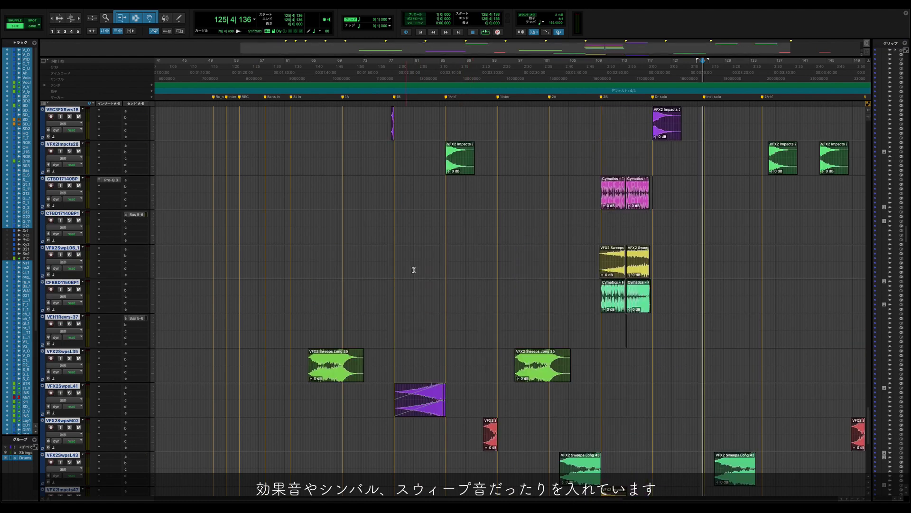
scroll(401, 228, up, 6)
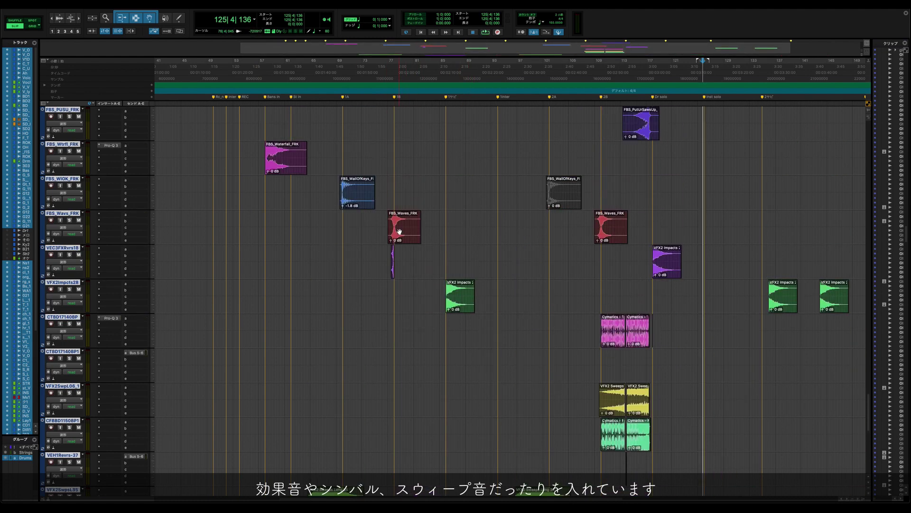
scroll(373, 144, up, 2)
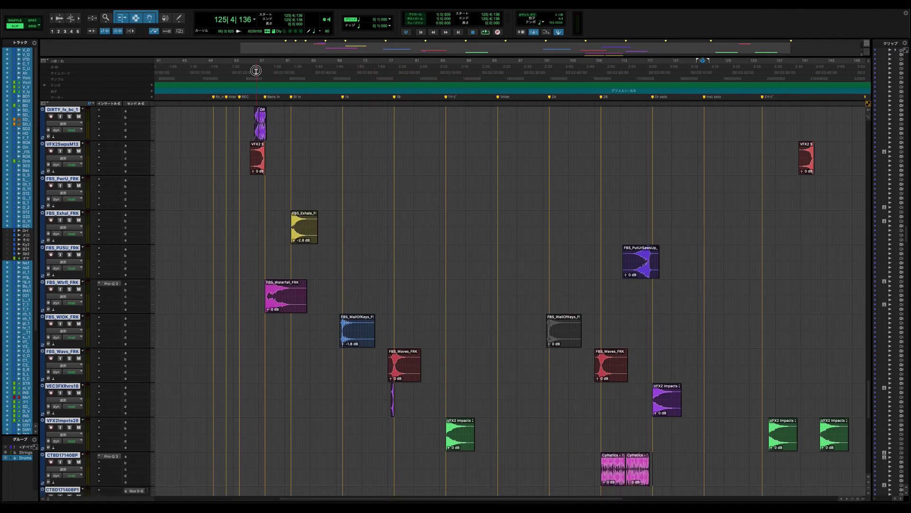
click(257, 102)
click(69, 116)
click(70, 151)
click(251, 64)
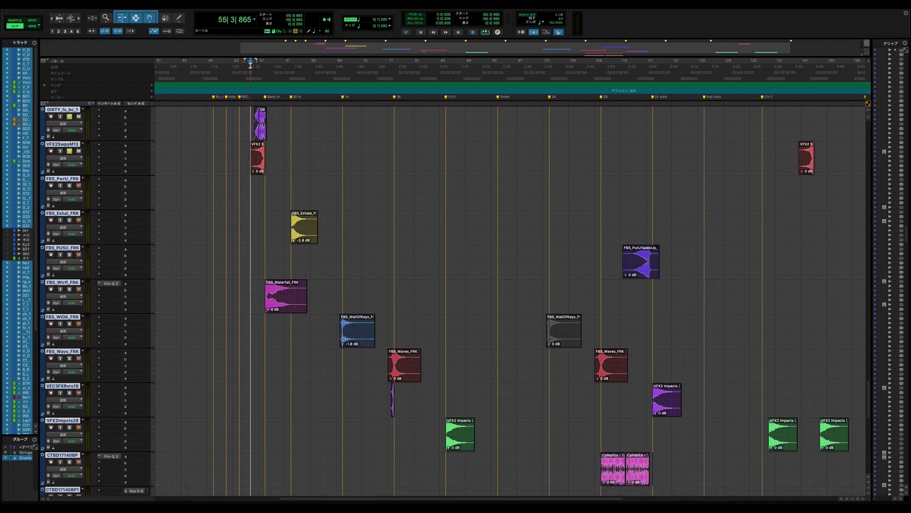
key(space)
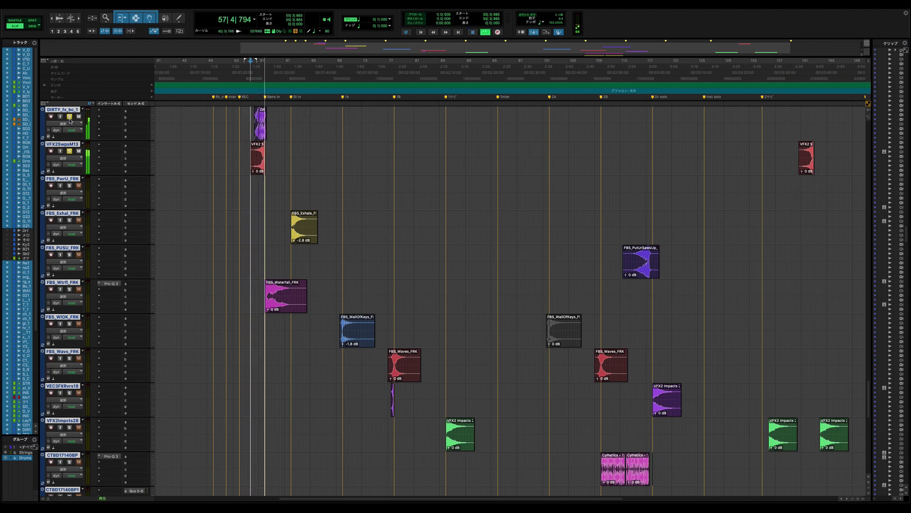
Audition the impact, CFBWND2160B noise and VFX2 Sub 16 tracks soloed from bar 117, and clear their solos.
click(70, 289)
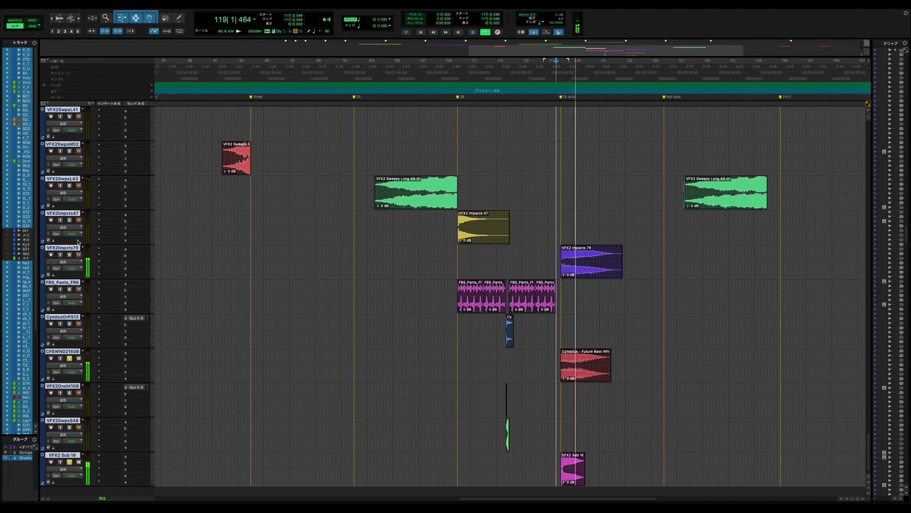
key(space)
alt+click(69, 358)
Audition the soloed build-up drum loops, sweeps and FBS_Pants_FRK clips from bar 109 up to the drum solo.
key(super+bracketleft)
key(super+bracketleft)
key(super+bracketright)
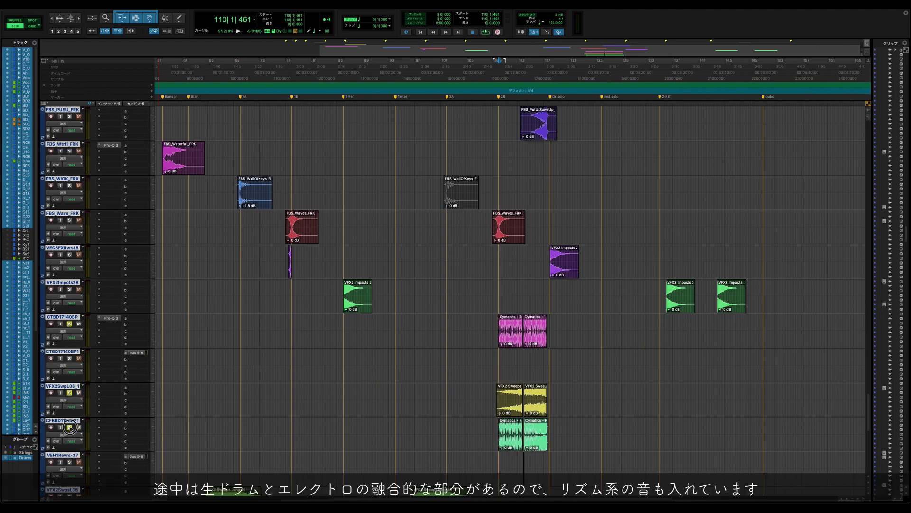
scroll(224, 434, down, 10)
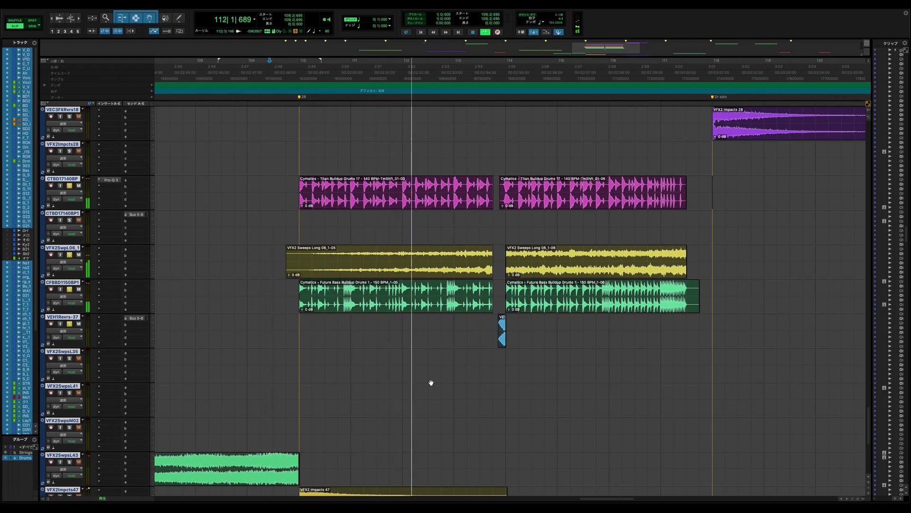
scroll(432, 383, down, 10)
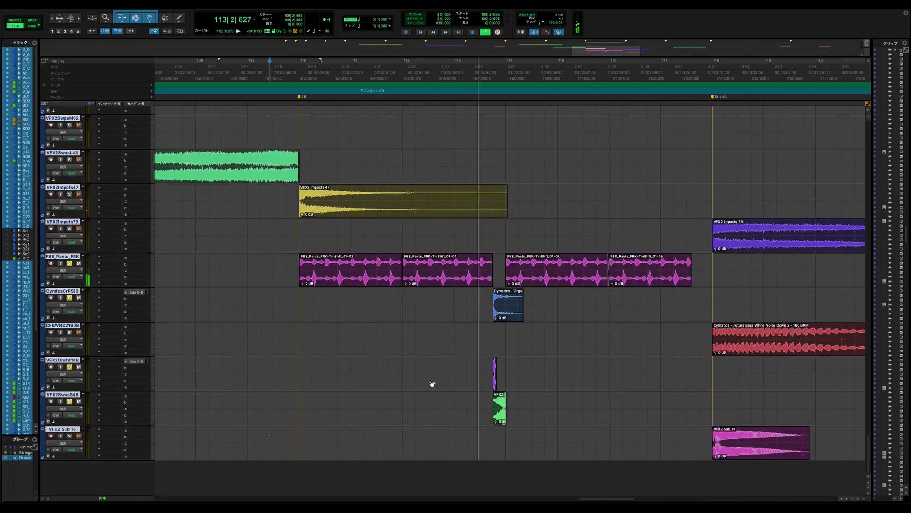
scroll(433, 380, up, 9)
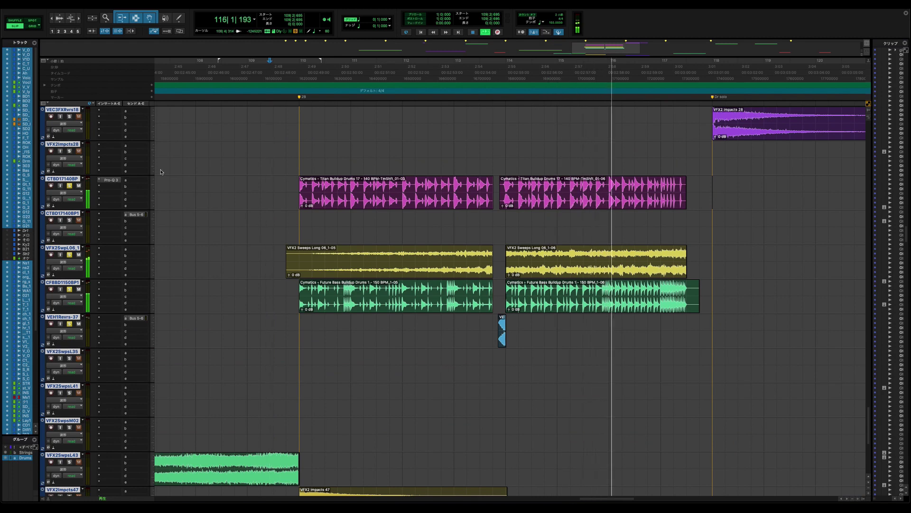
scroll(427, 247, down, 2)
scroll(413, 237, down, 4)
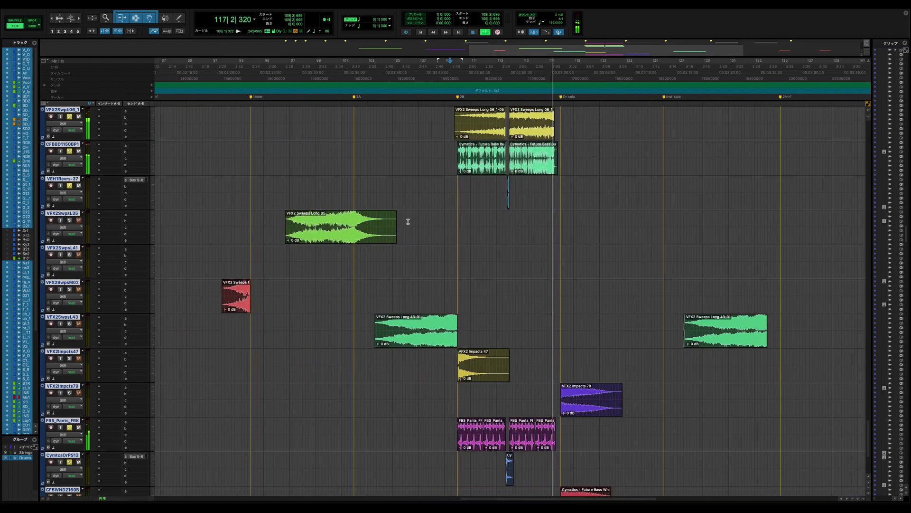
key(space)
Examine how the Cymatics build-up drum loops and long sweep clips are layered and cut around bar 110.
scroll(393, 240, down, 2)
scroll(237, 285, up, 6)
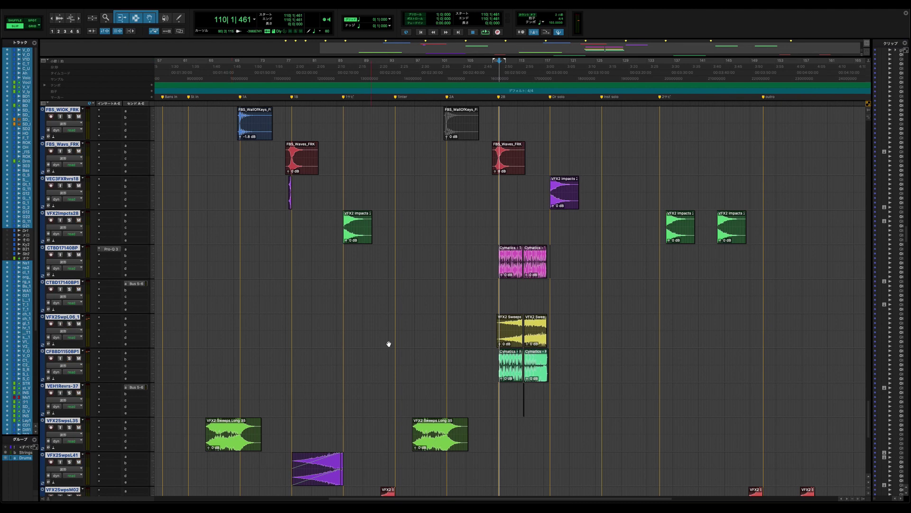
scroll(435, 339, up, 5)
scroll(501, 350, down, 2)
scroll(499, 346, up, 1)
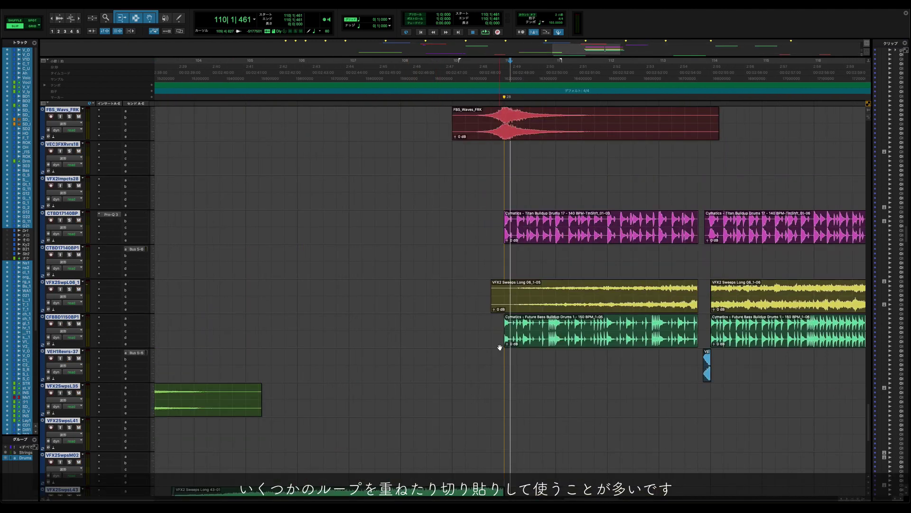
scroll(500, 347, right, 5)
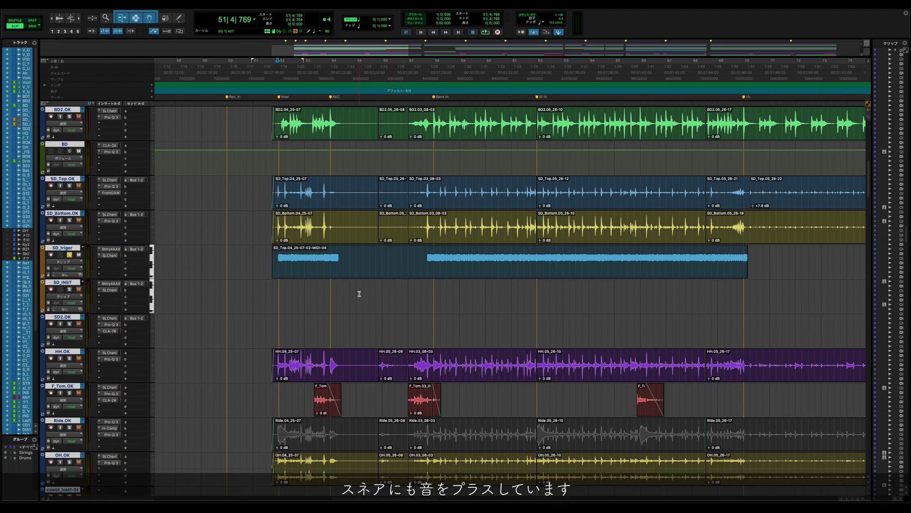
Audition the SD_triger track soloed from bar 51, and again together with SD_Top.OK and SD_Bottom.OK.
key(space)
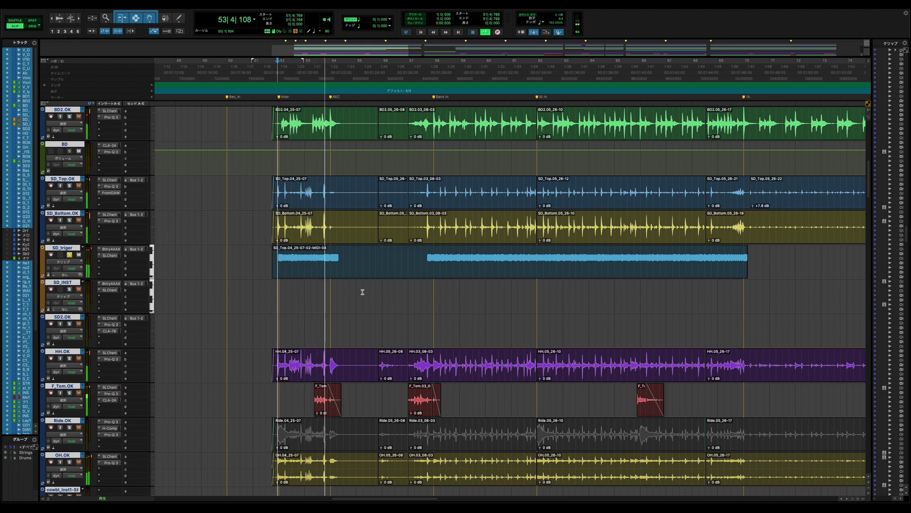
key(space)
click(70, 254)
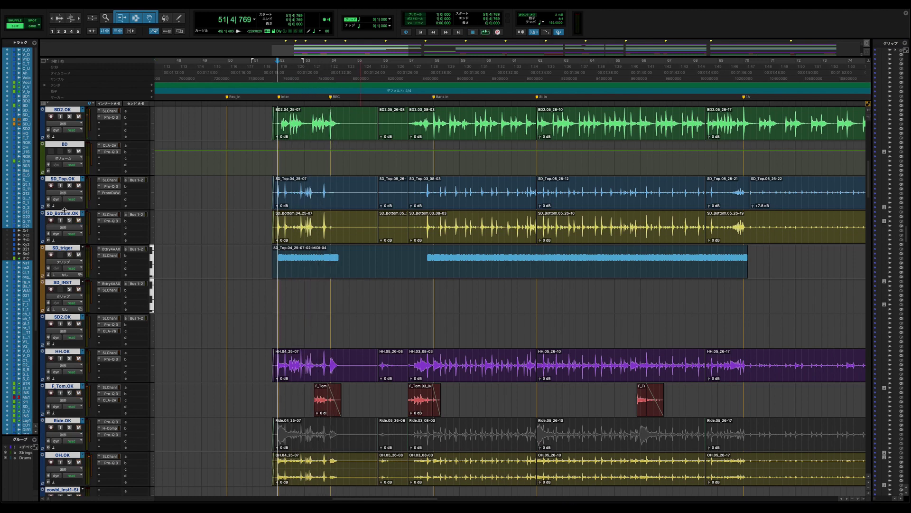
click(69, 220)
key(space)
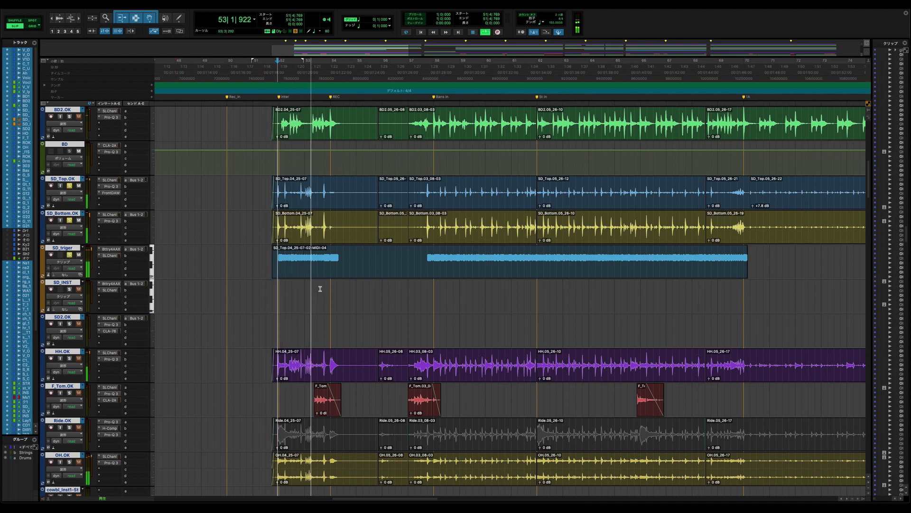
key(space)
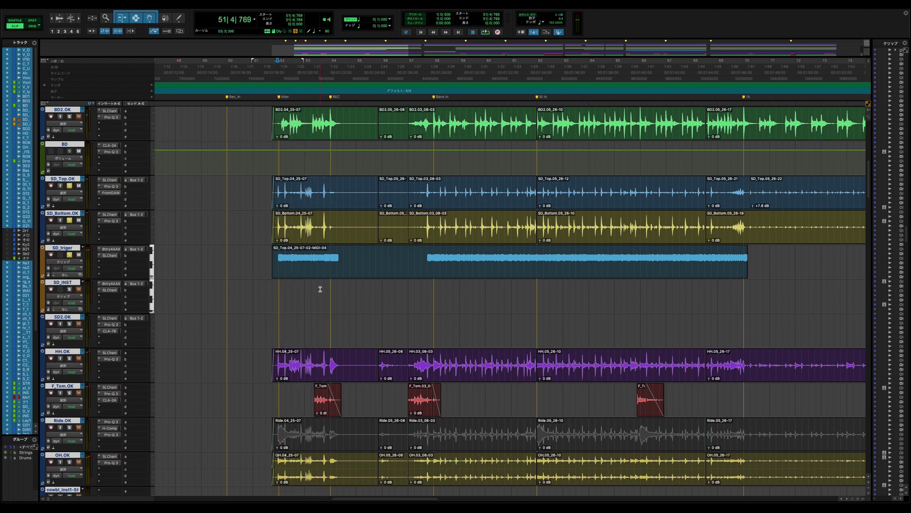
Compare the SD_triger MIDI clip with the snare waveforms above it around bar 51, and select that clip.
scroll(336, 275, right, 5)
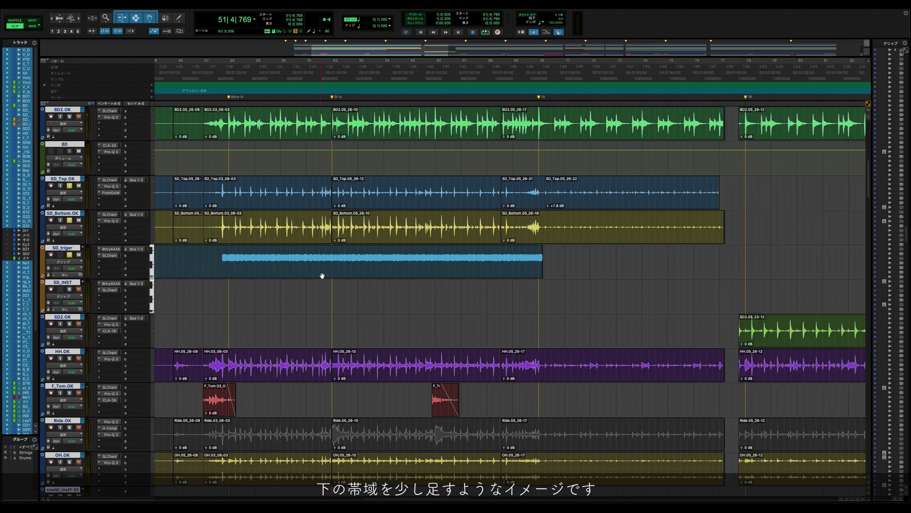
scroll(322, 276, up, 5)
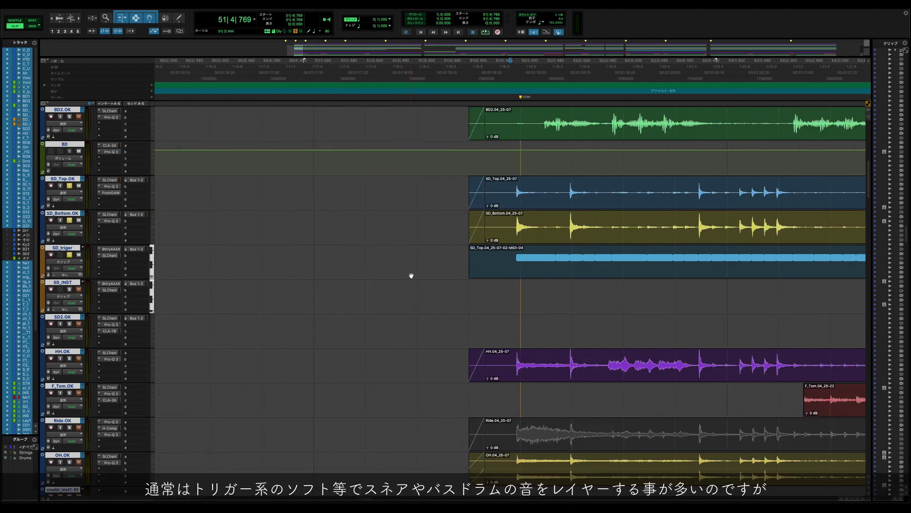
scroll(411, 275, right, 5)
click(366, 274)
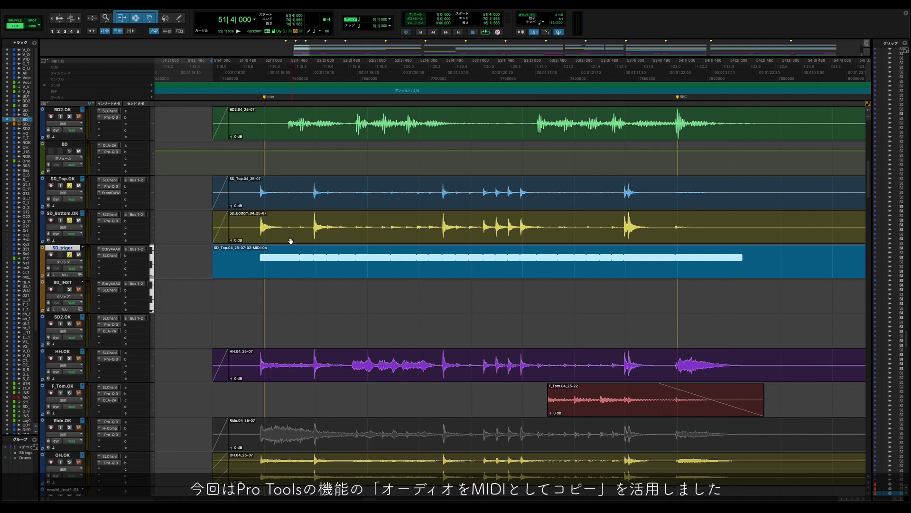
Start copying the SD_Top.04_25-07 clip's audio as MIDI with the パーカッシブ (percussive) conversion type, and cancel the conversion.
click(223, 200)
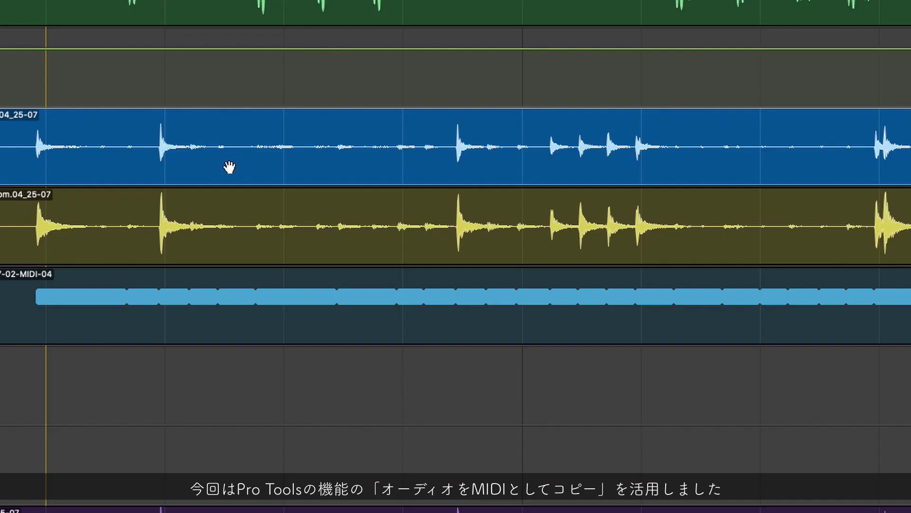
right_click(344, 201)
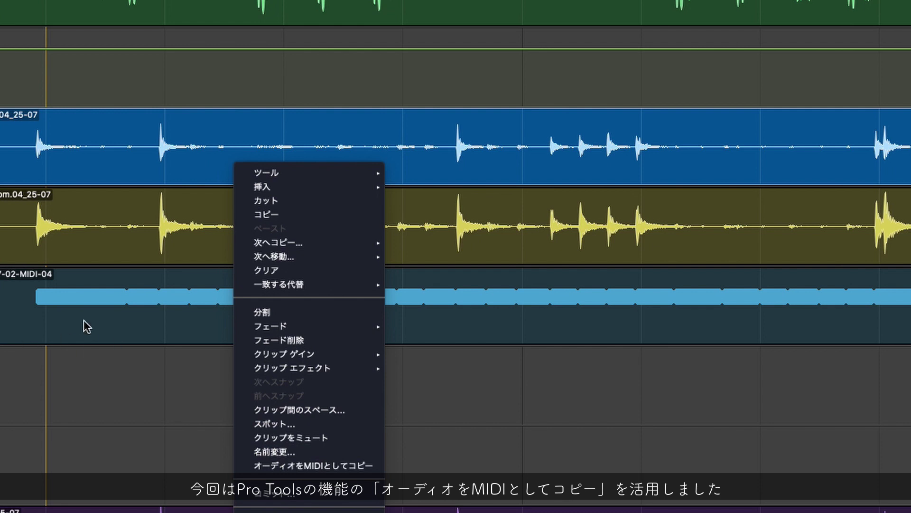
click(289, 466)
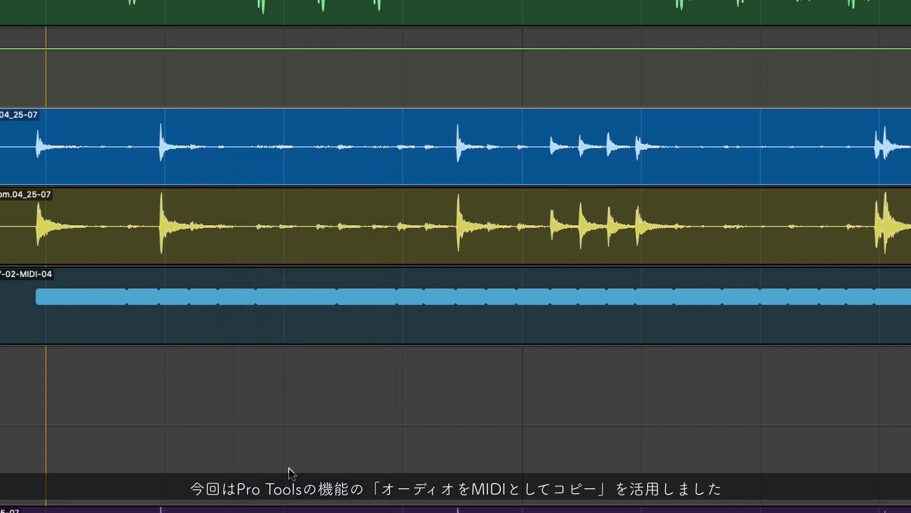
drag(486, 54, 242, 79)
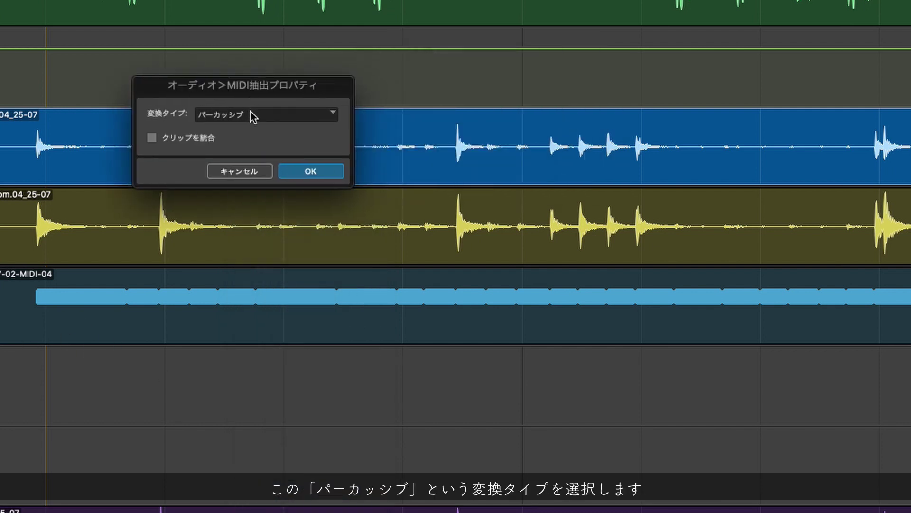
click(253, 117)
click(179, 81)
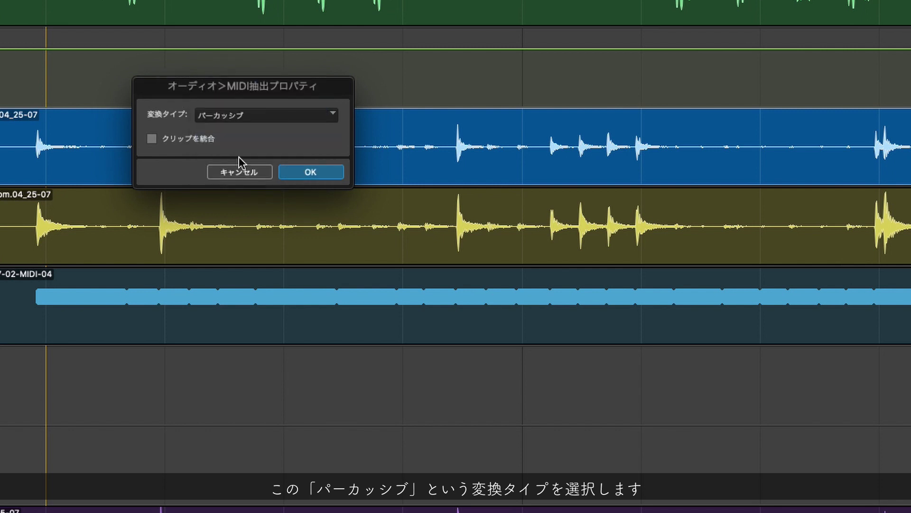
click(243, 170)
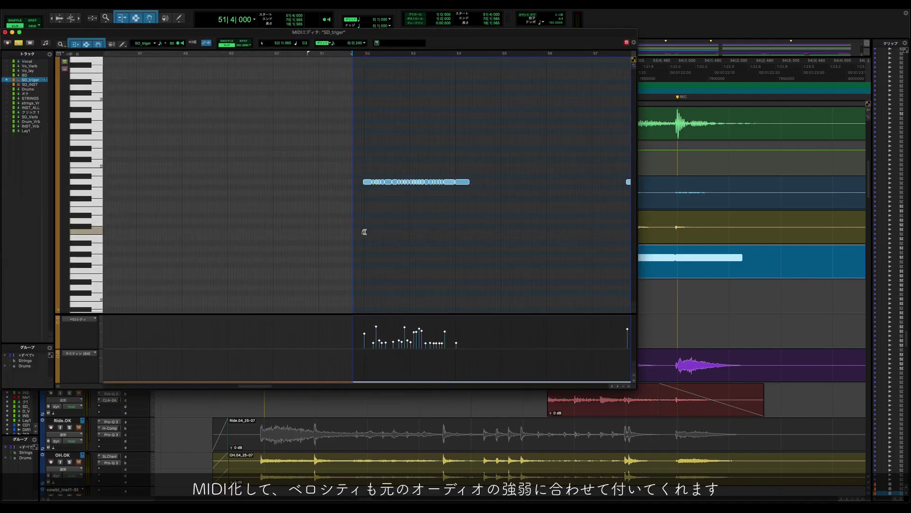
Examine the SD_triger notes and their velocities along the song in the MIDI editor.
key(super+bracketright)
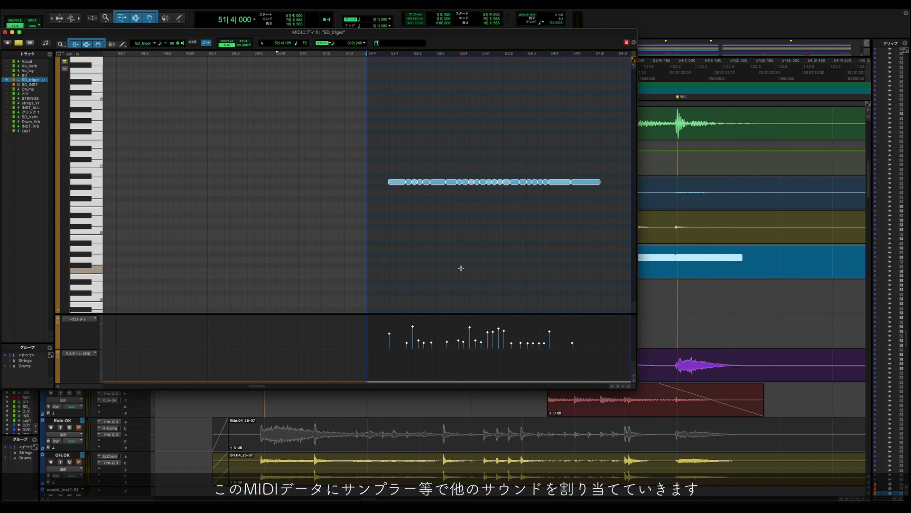
scroll(460, 268, right, 10)
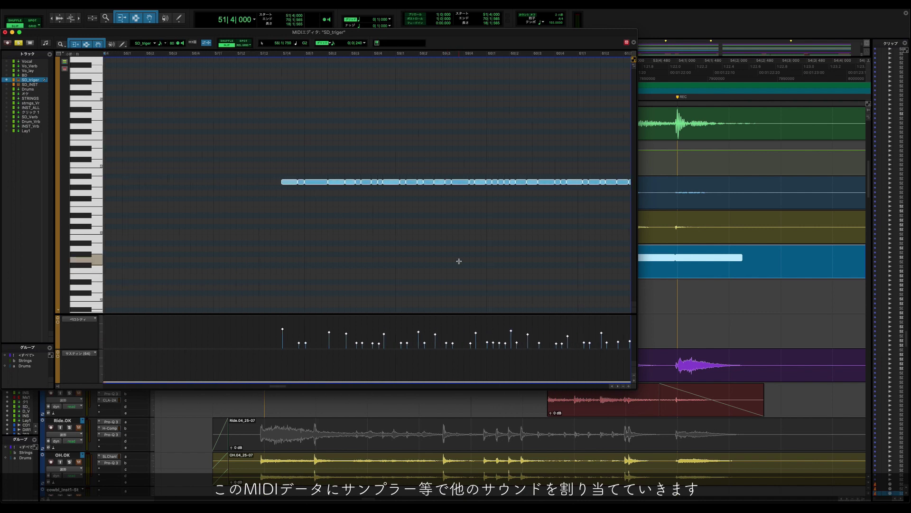
scroll(459, 261, right, 3)
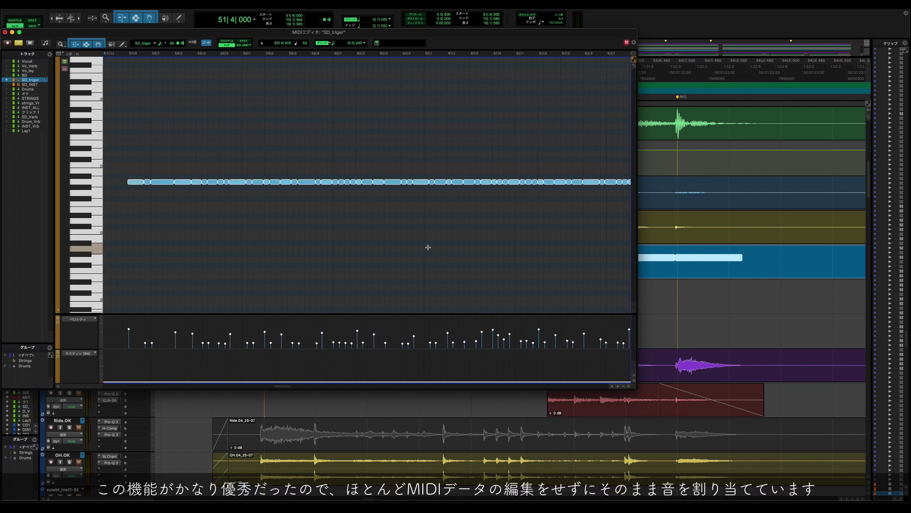
scroll(428, 247, left, 12)
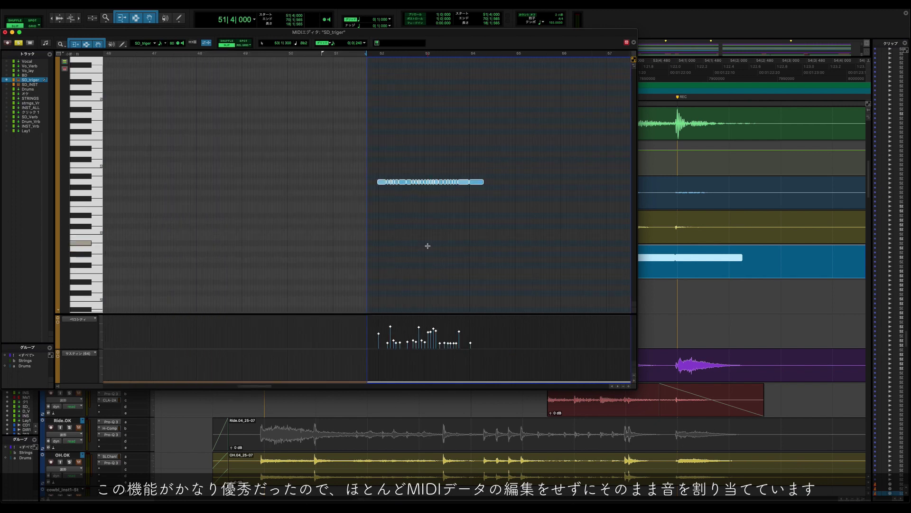
scroll(428, 245, right, 3)
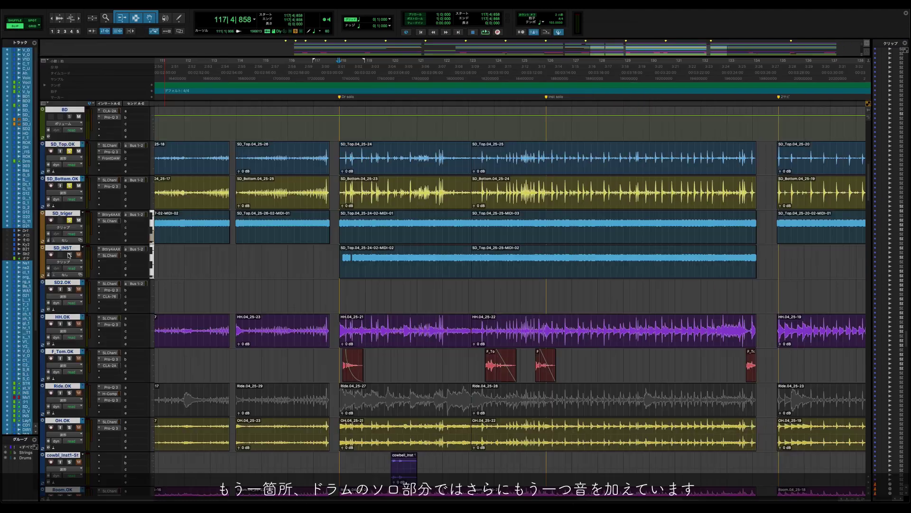
Audition the SD_INST track soloed from the start of the drum solo at bar 117.
click(69, 255)
super+click(69, 255)
key(space)
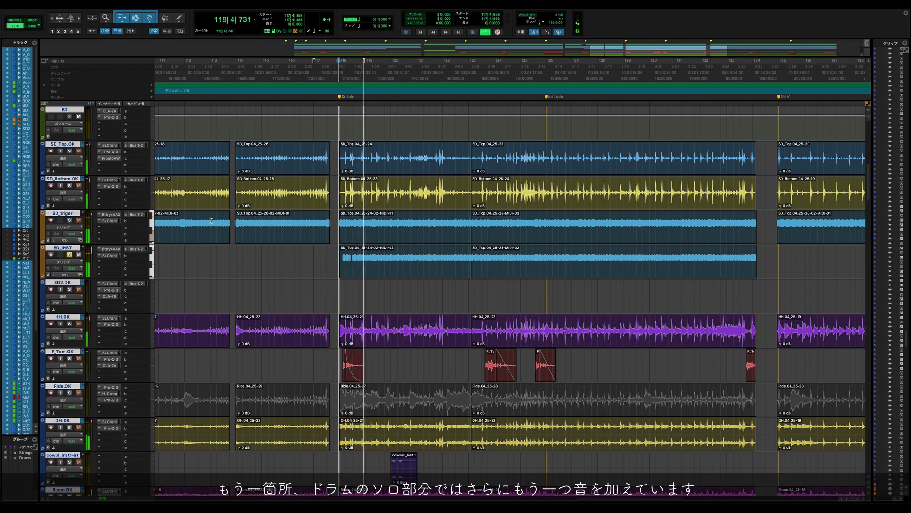
key(space)
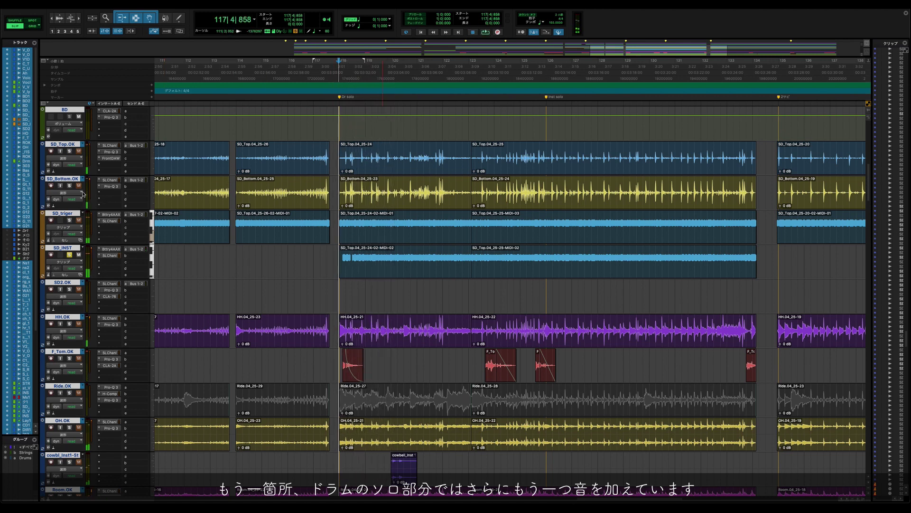
Add SD_triger, SD_Bottom.OK and SD_Top.OK to the soloed SD_INST track and audition all four from bar 117.
click(69, 220)
click(69, 186)
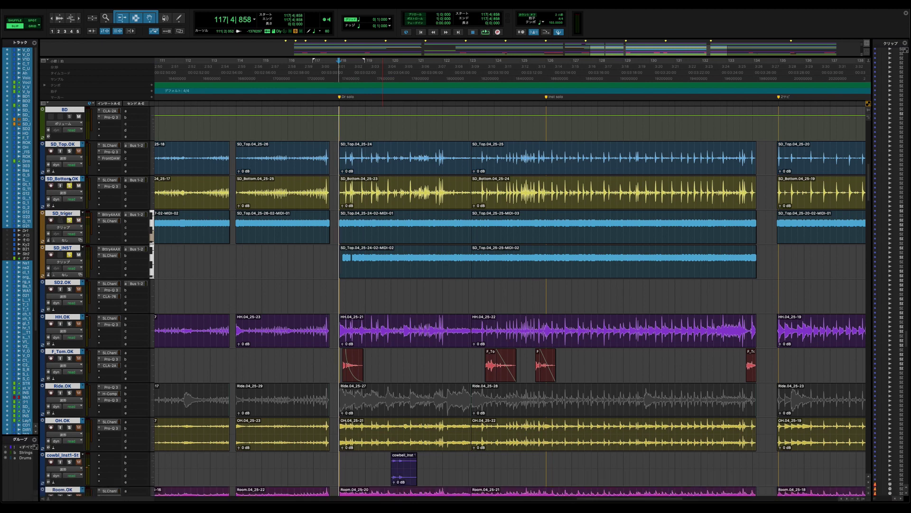
click(69, 151)
key(space)
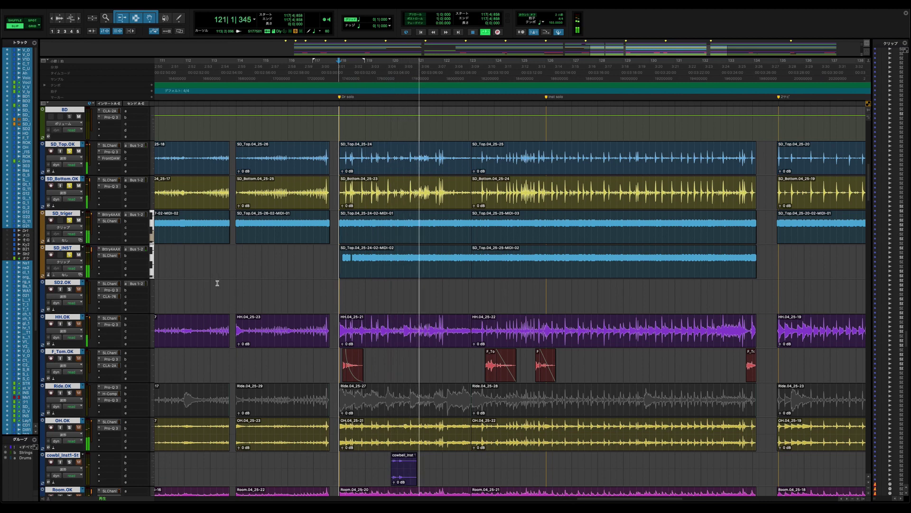
key(space)
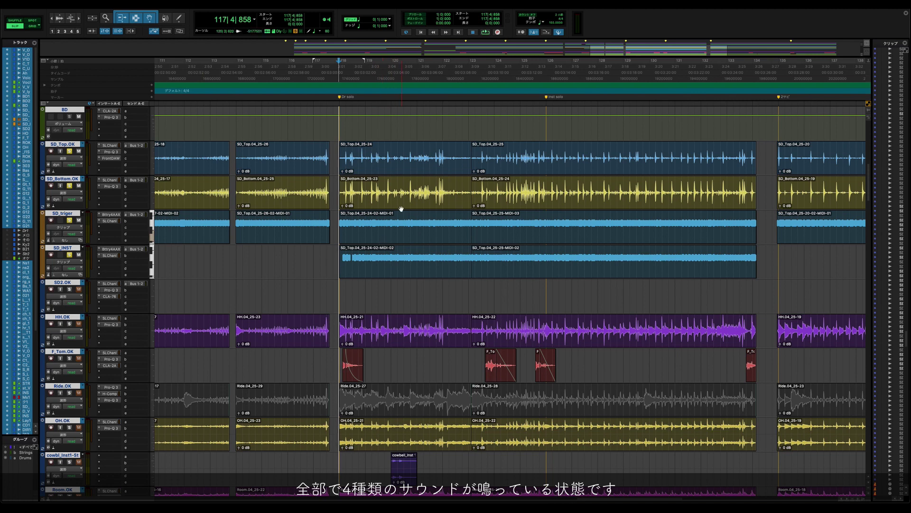
Show the clip commands, including オーディオをMIDIとしてコピー, for the SD_Bottom.04_25-23 clip, and close them without applying any.
scroll(401, 209, right, 3)
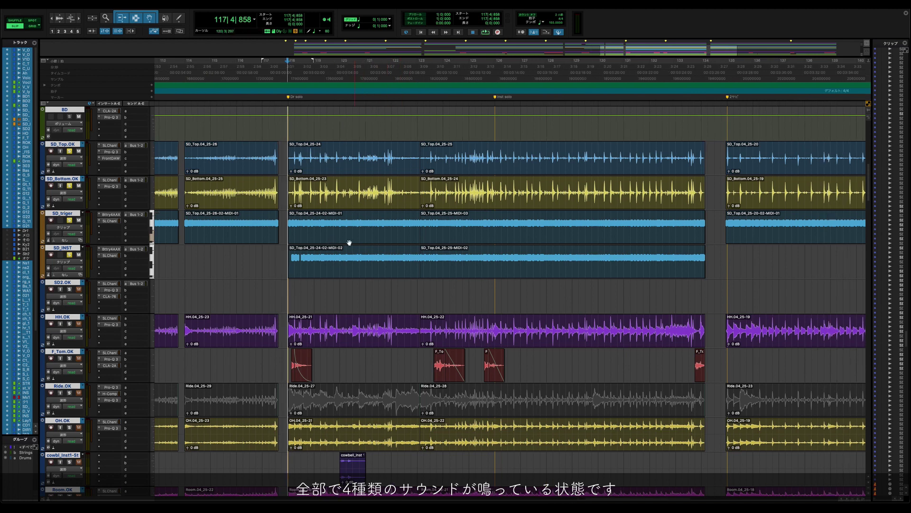
right_click(358, 202)
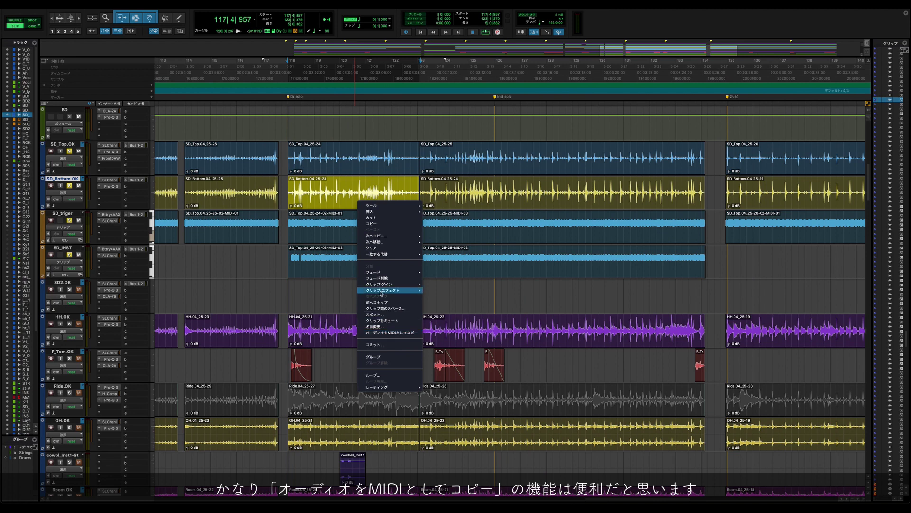
click(273, 260)
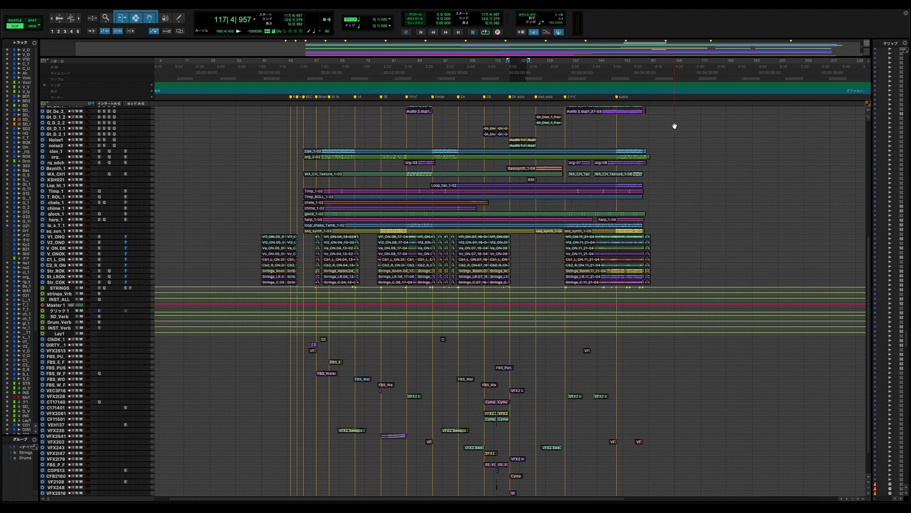